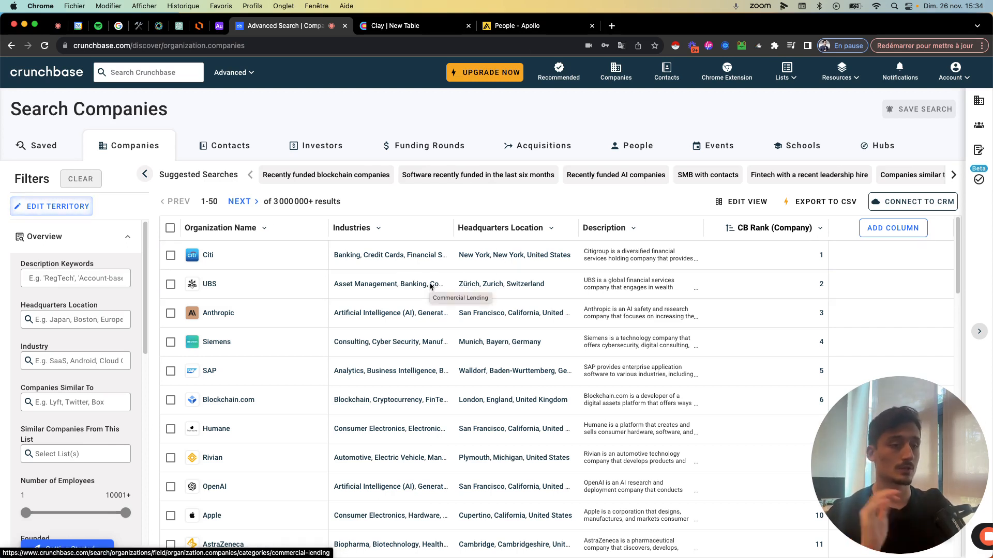
scroll(393, 284, "down", 2)
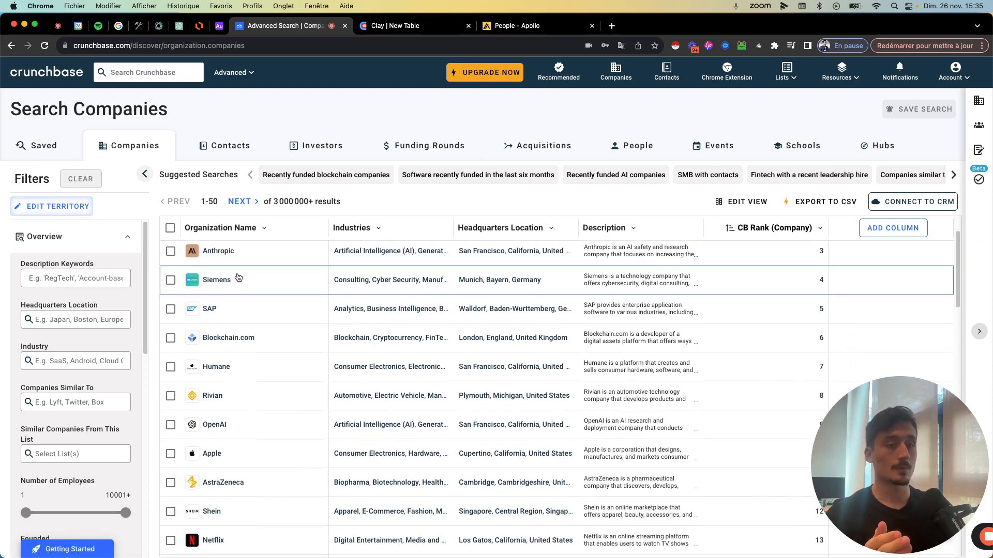
scroll(411, 284, "up", 2)
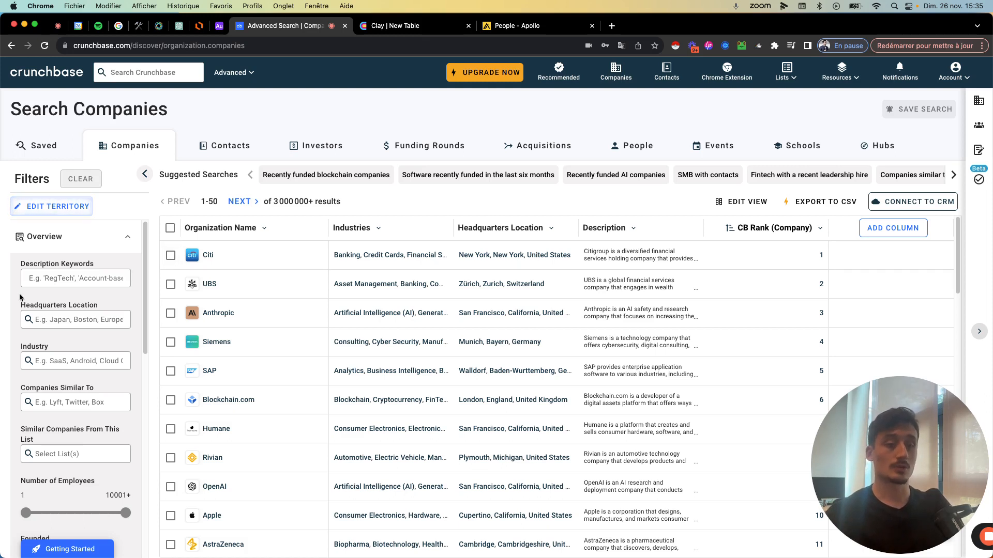
scroll(78, 299, "down", 1)
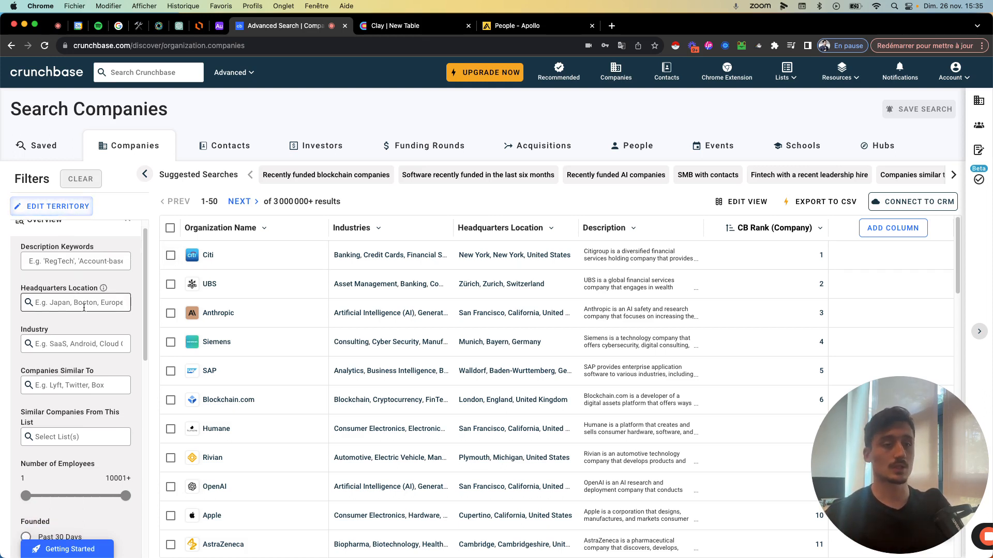
left_click(84, 307)
type("united")
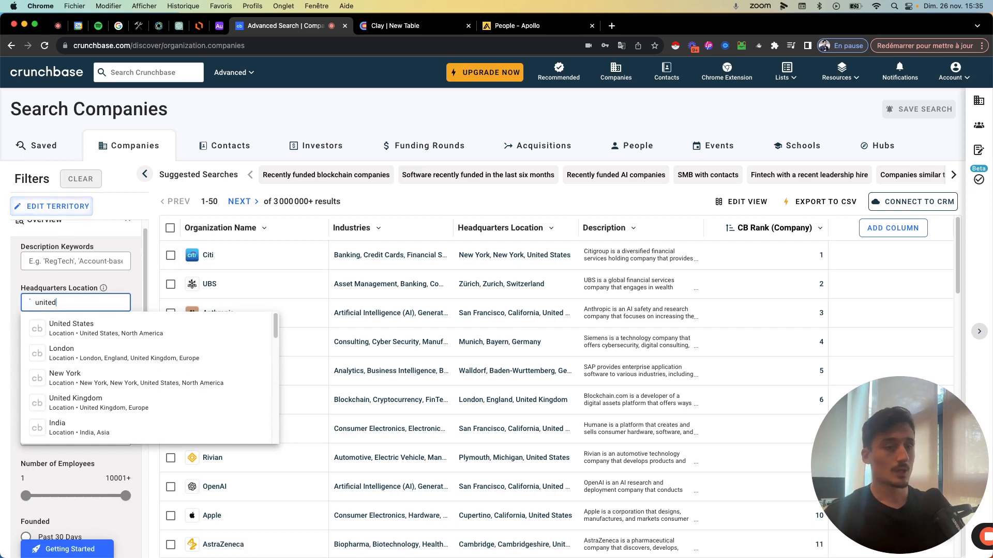
left_click(56, 326)
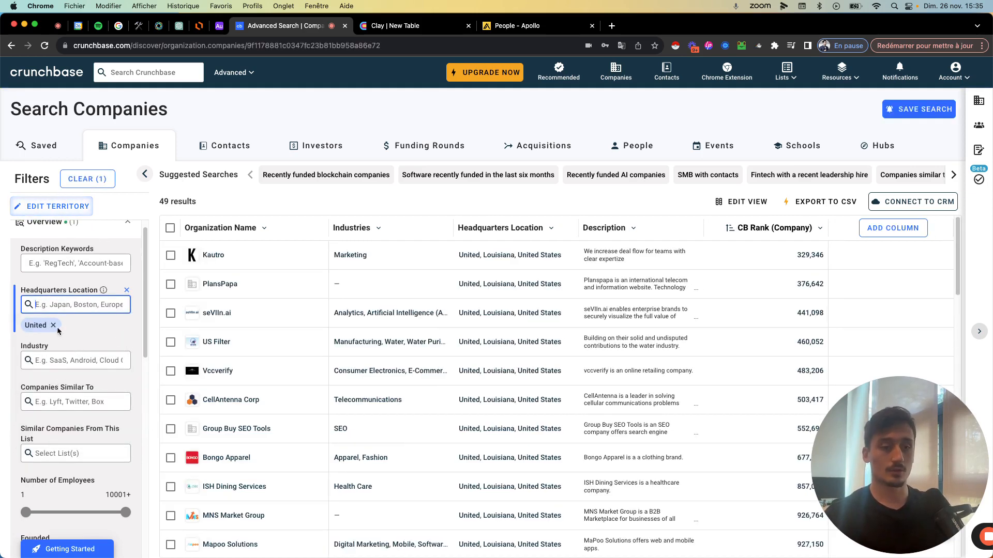
left_click(53, 325)
Filter the company search by headquarters location United States.
left_click(56, 311)
type("united")
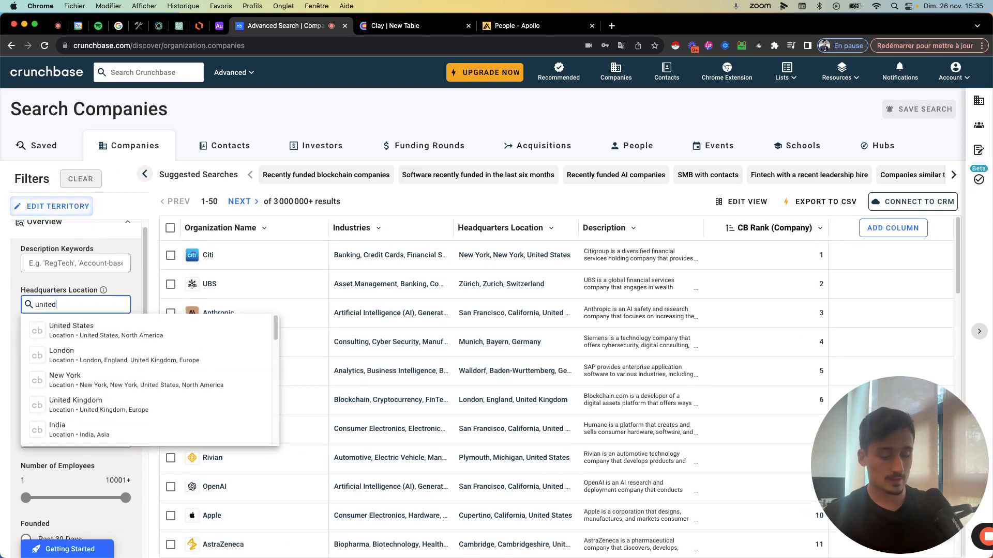
type(" sta")
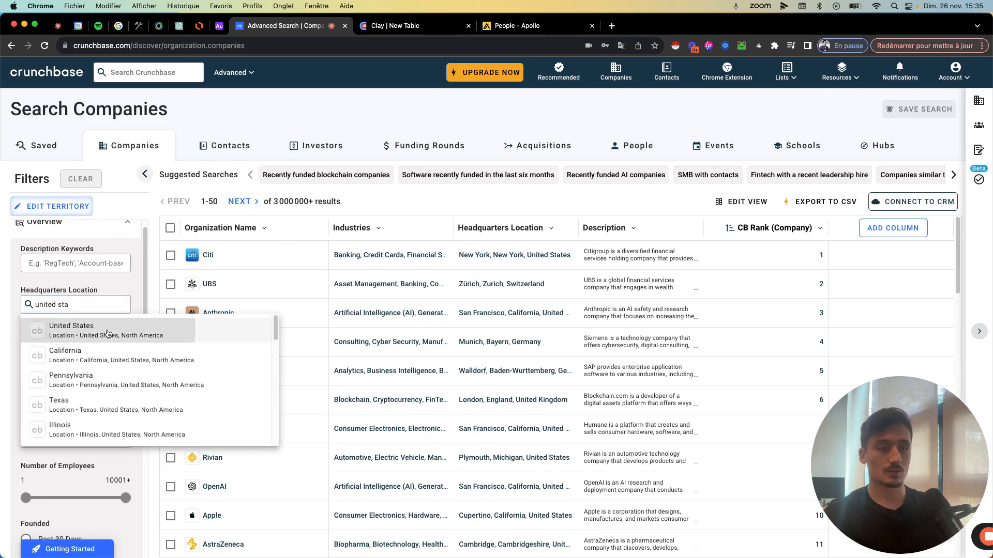
left_click(107, 333)
Filter the companies by the industry Software > SaaS.
left_click(54, 342)
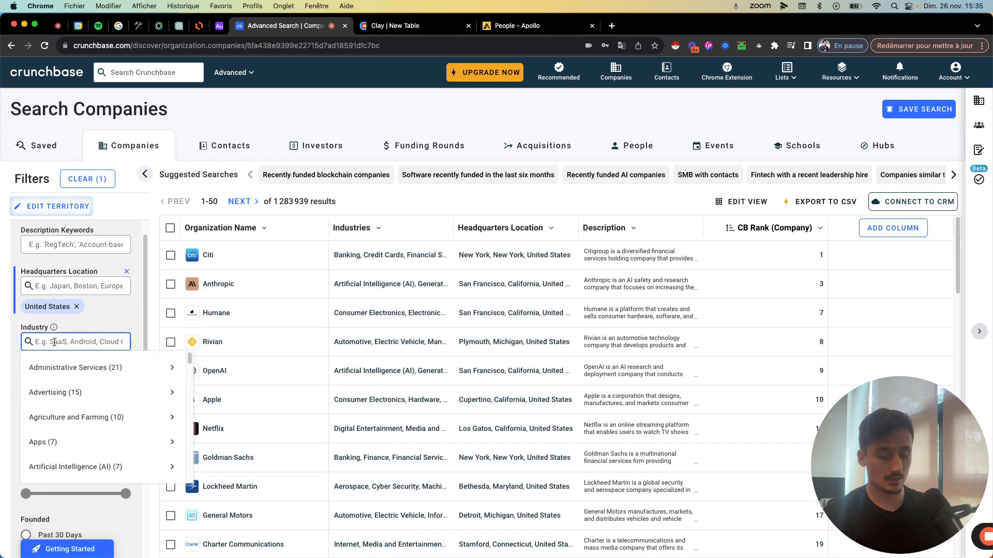
type("SaaS")
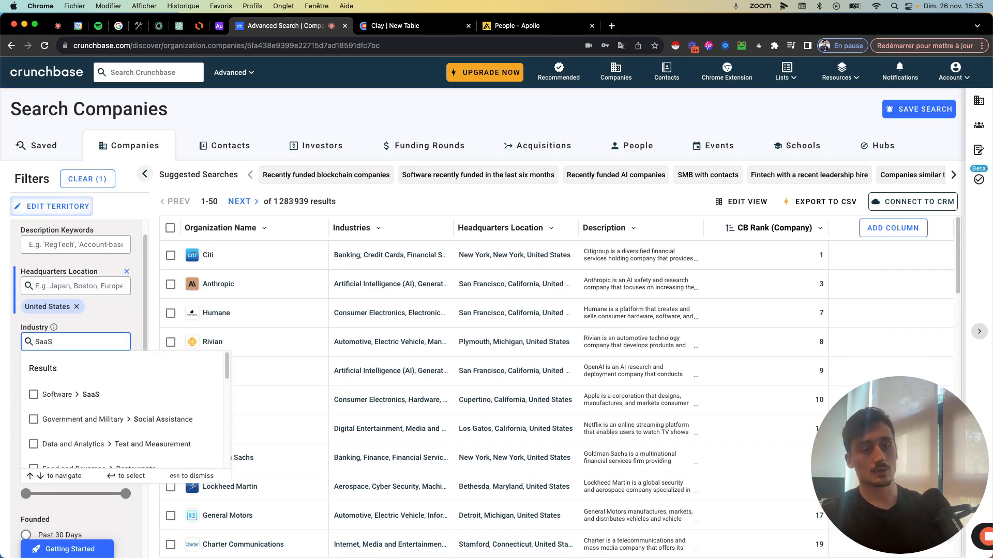
left_click(34, 394)
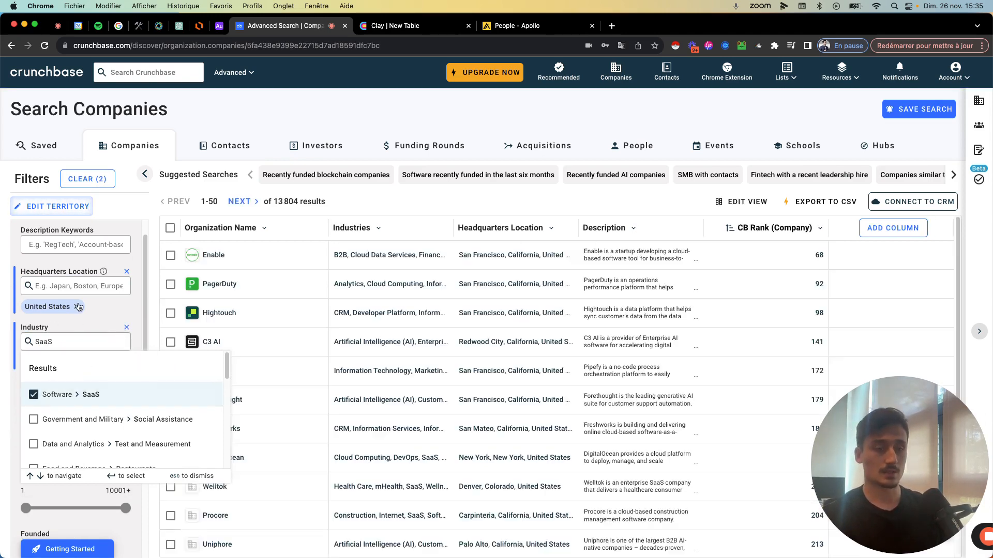
left_click(119, 309)
scroll(107, 369, "up", 1)
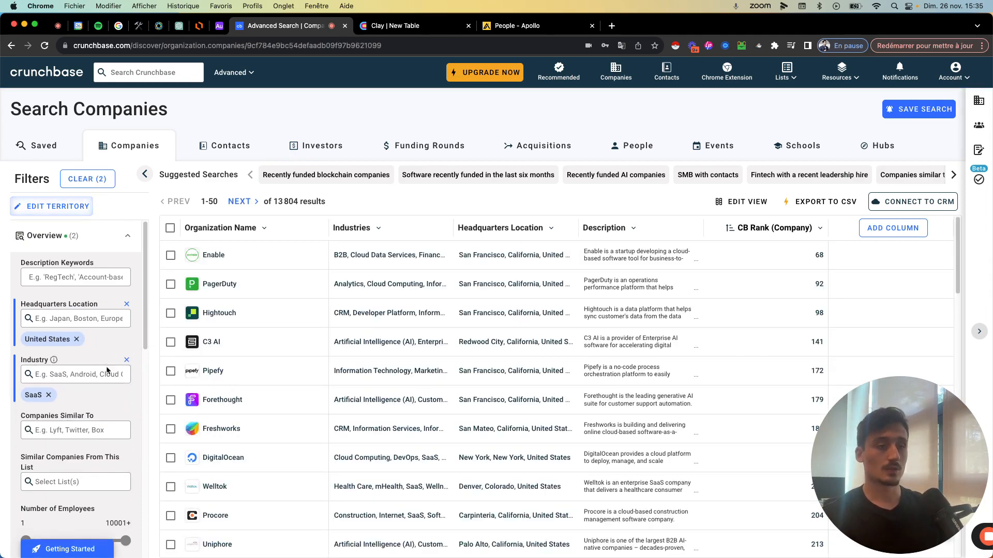
Limit the number of employees to the range 11 to 1000.
scroll(103, 372, "down", 3)
scroll(98, 380, "up", 3)
scroll(86, 390, "down", 1)
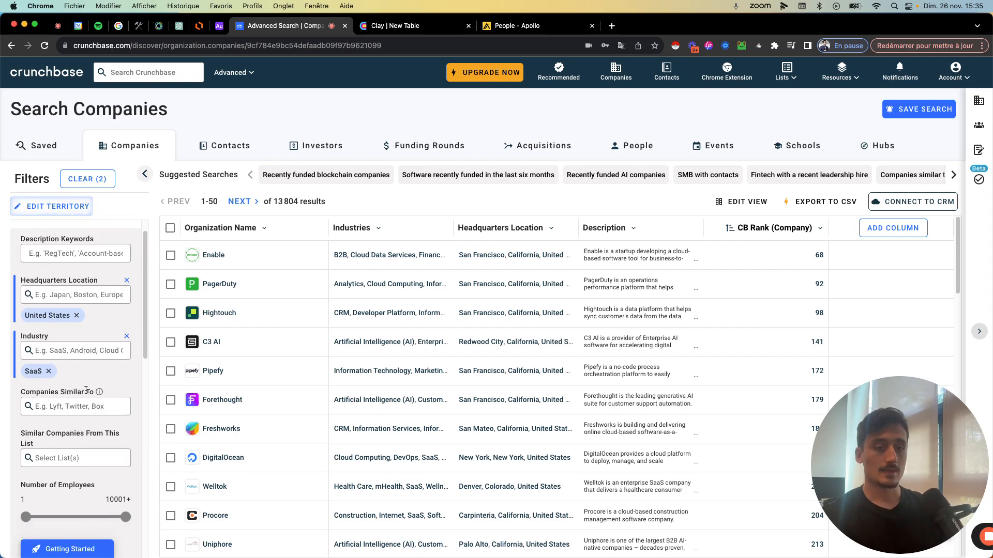
scroll(86, 390, "down", 3)
mouse_move(26, 400)
left_mouse_down()
mouse_move(47, 401)
mouse_move(36, 403)
left_mouse_up()
left_click_drag(126, 401, 94, 403)
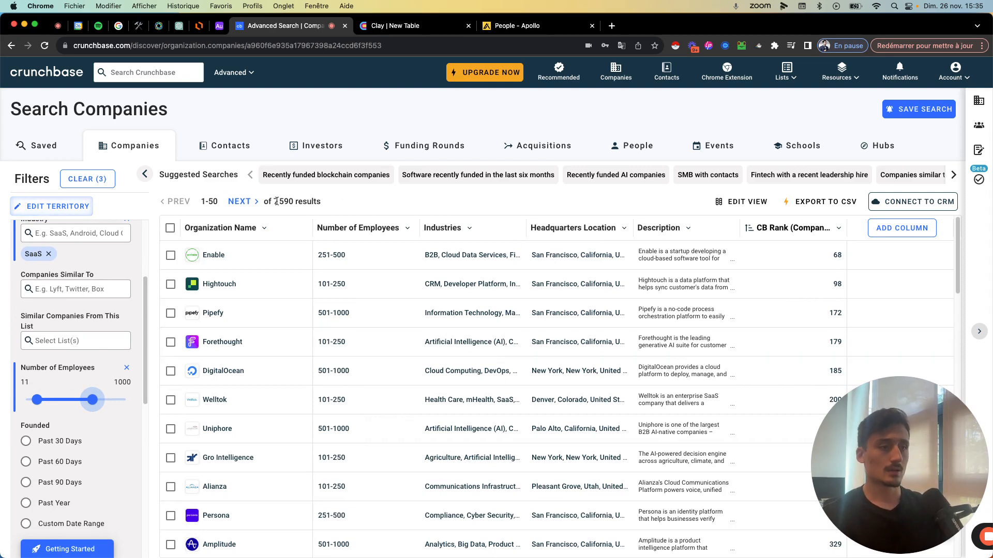
Examine the founding date, hiring, event and diversity filters, as well as the funding, investor and revenue options under Financials.
scroll(54, 314, "down", 8)
scroll(54, 314, "up", 5)
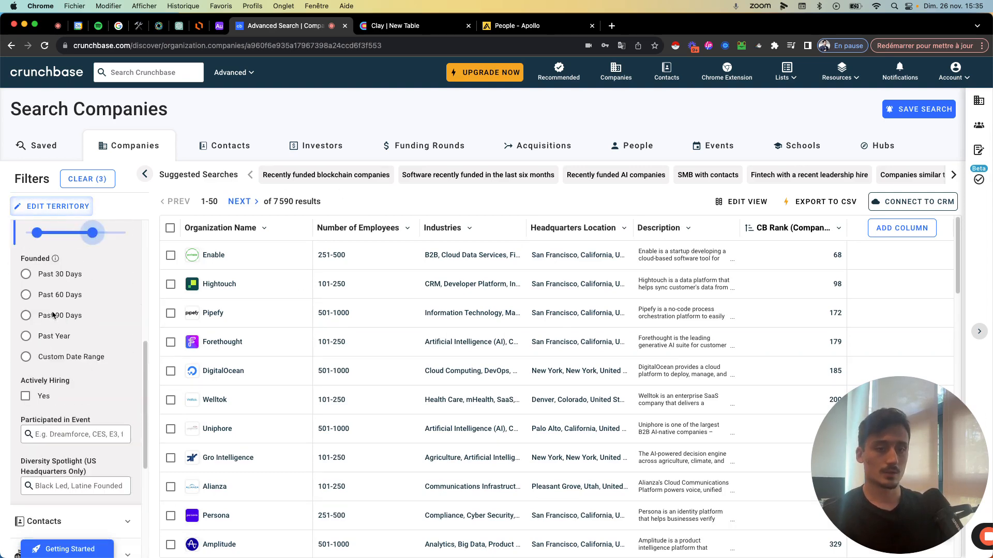
scroll(54, 315, "up", 1)
scroll(67, 331, "up", 1)
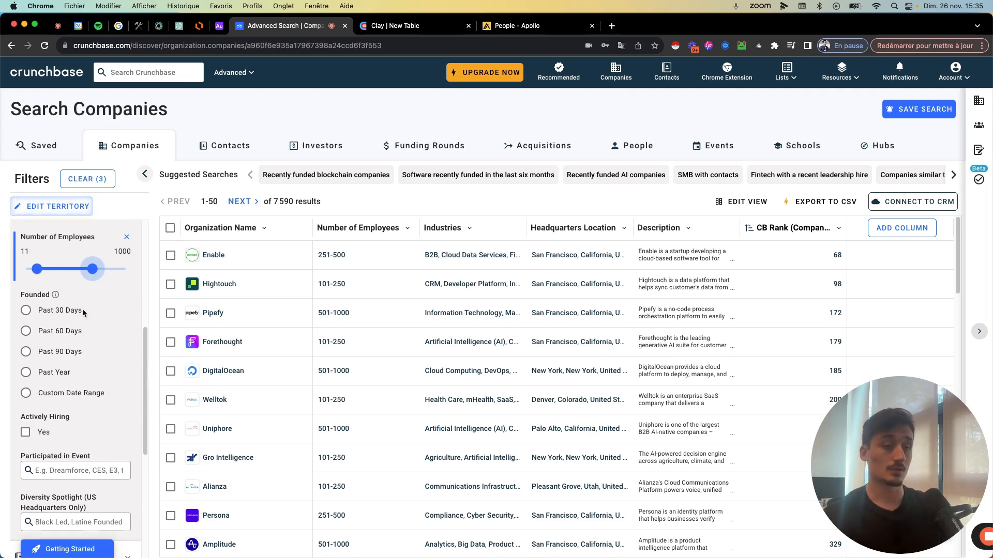
scroll(82, 309, "down", 3)
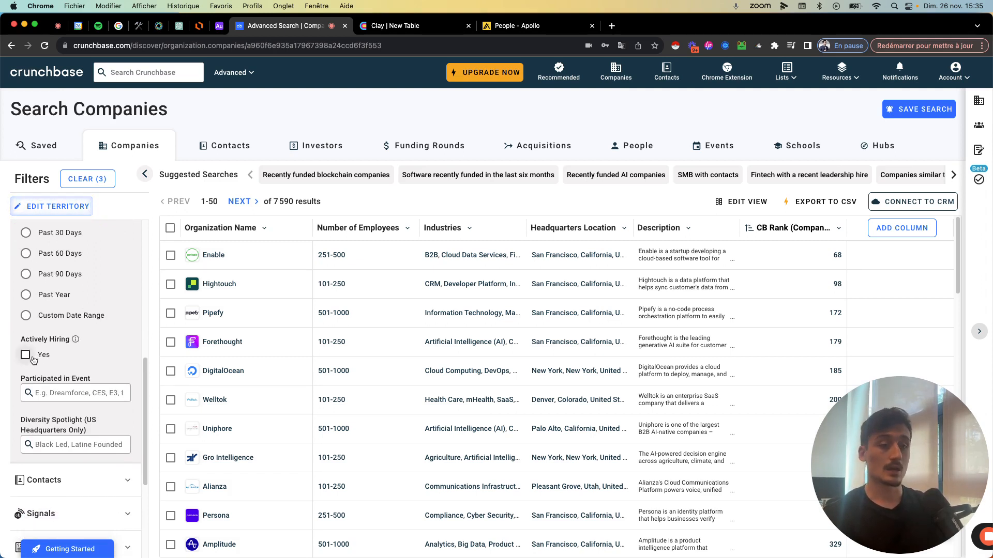
scroll(31, 362, "down", 5)
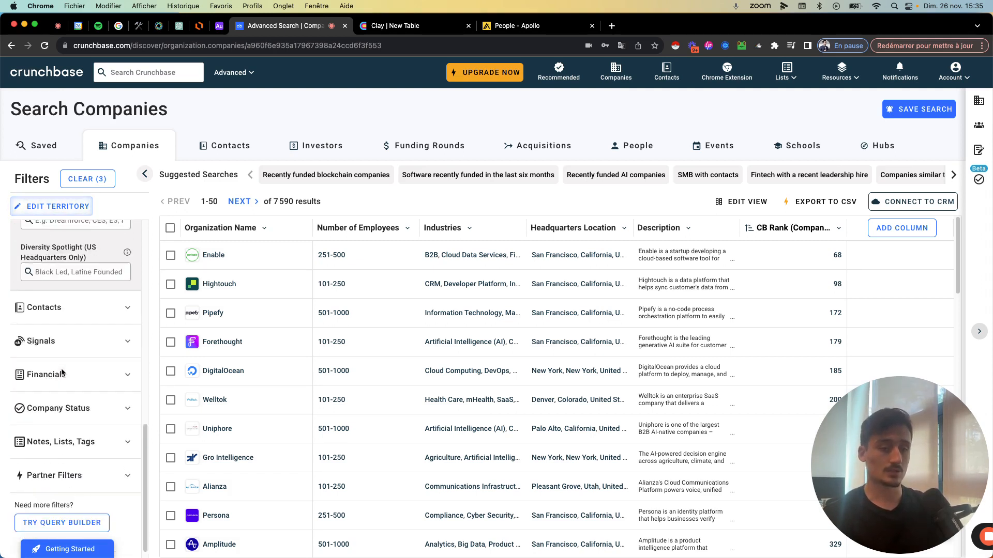
left_click(84, 375)
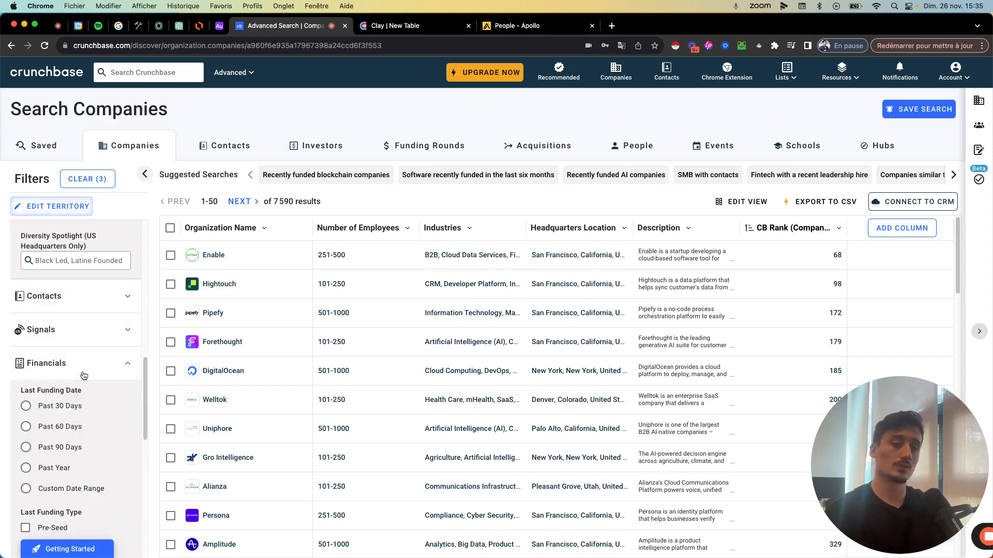
scroll(83, 372, "down", 5)
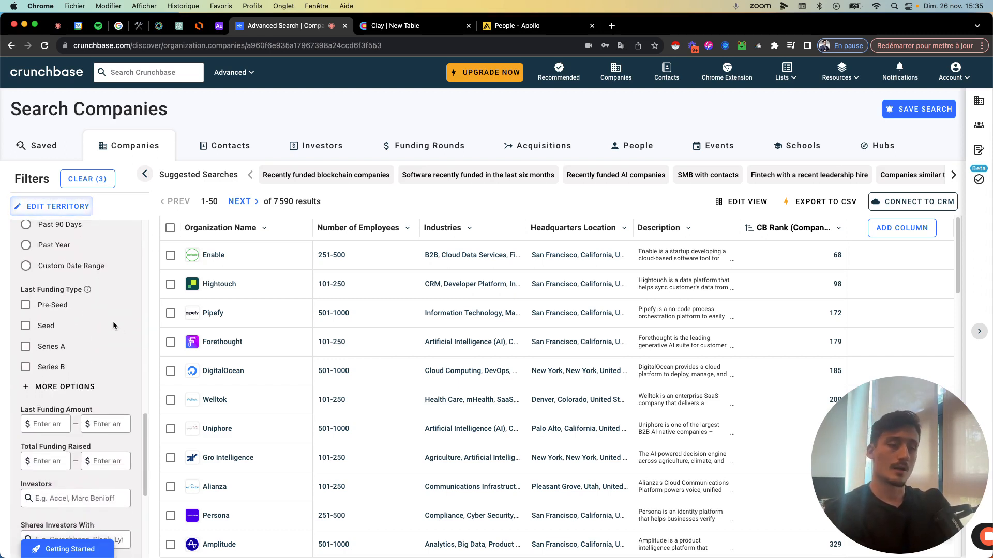
scroll(84, 324, "up", 5)
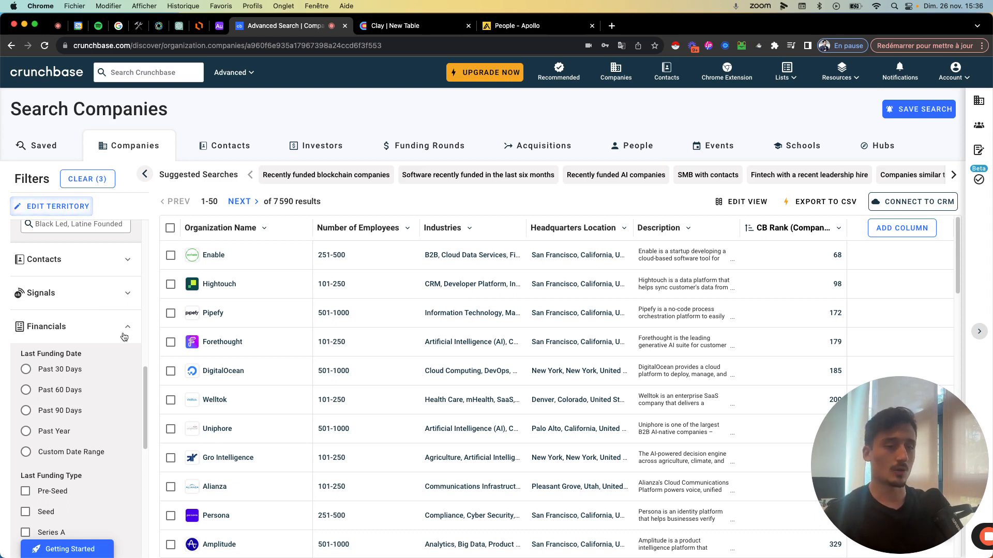
scroll(108, 341, "down", 6)
scroll(67, 319, "down", 2)
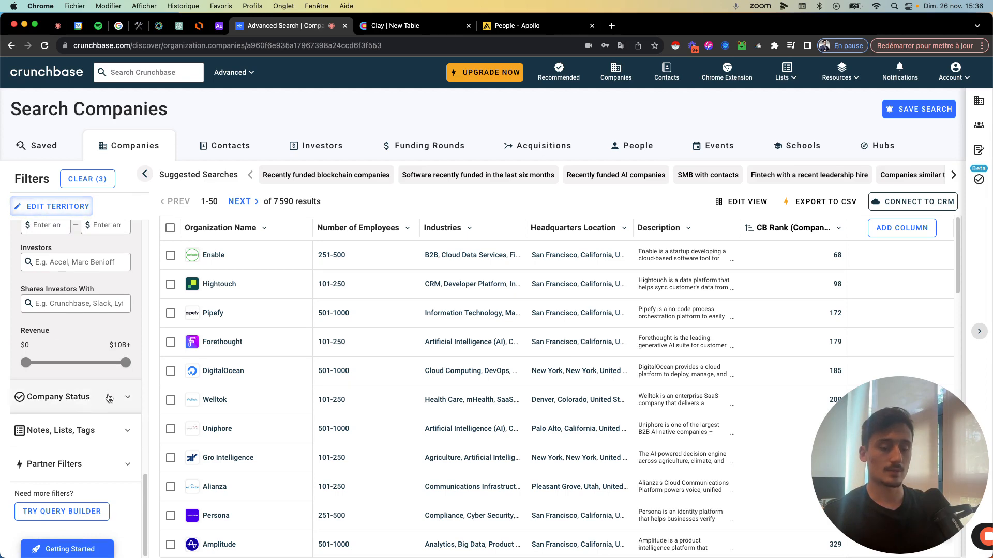
Examine the Company Status filter options, and collapse the expanded Company Status and Financials filter groups.
left_click(109, 397)
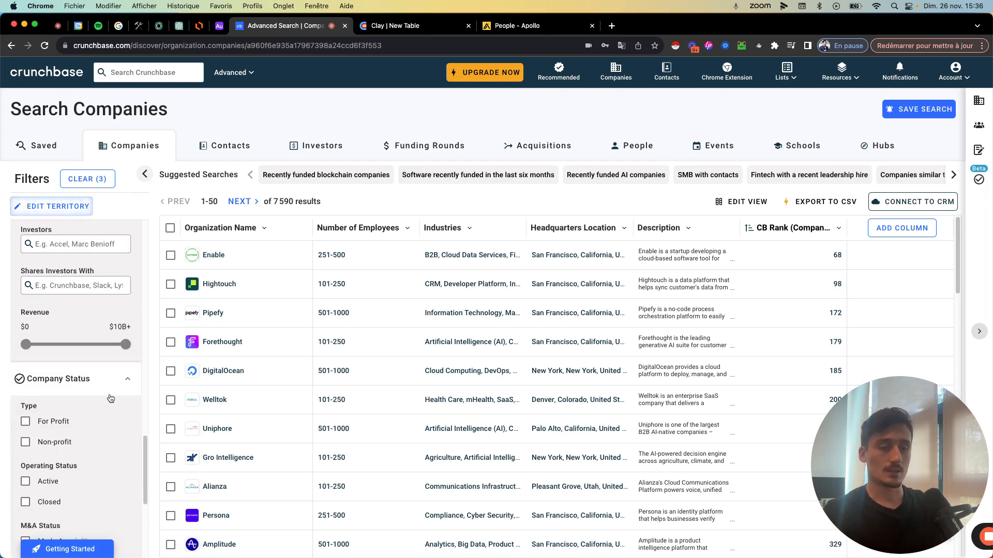
scroll(106, 325, "down", 3)
scroll(107, 348, "up", 3)
left_click(125, 409)
scroll(111, 357, "up", 7)
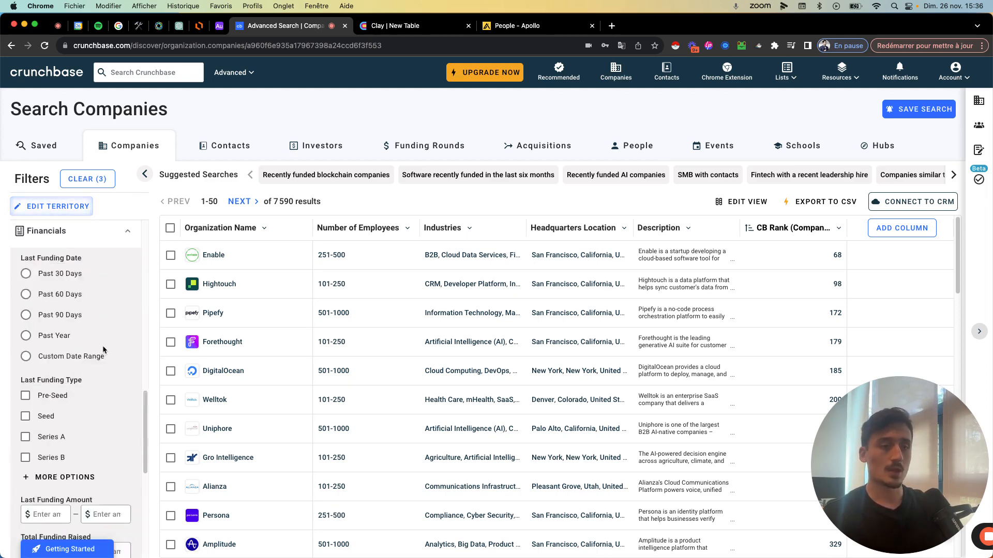
left_click(124, 283)
scroll(129, 300, "up", 5)
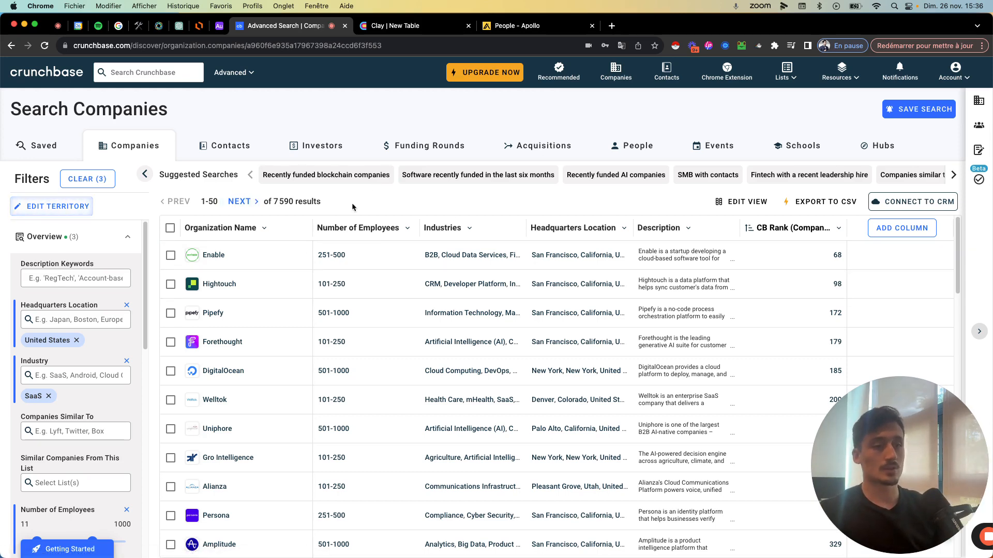
Select all companies on the first results page and save them to a new private list named "New list Example".
left_click(170, 228)
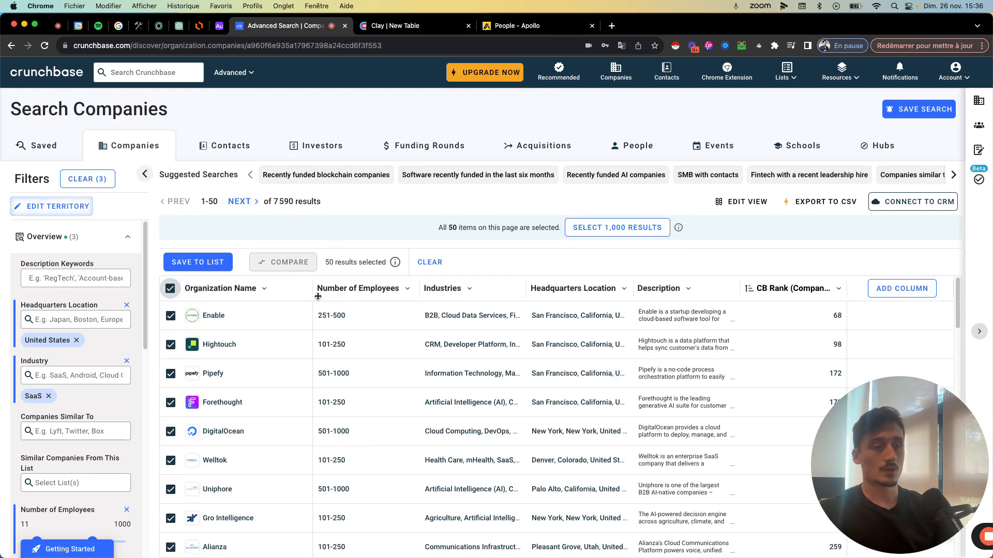
left_click(174, 265)
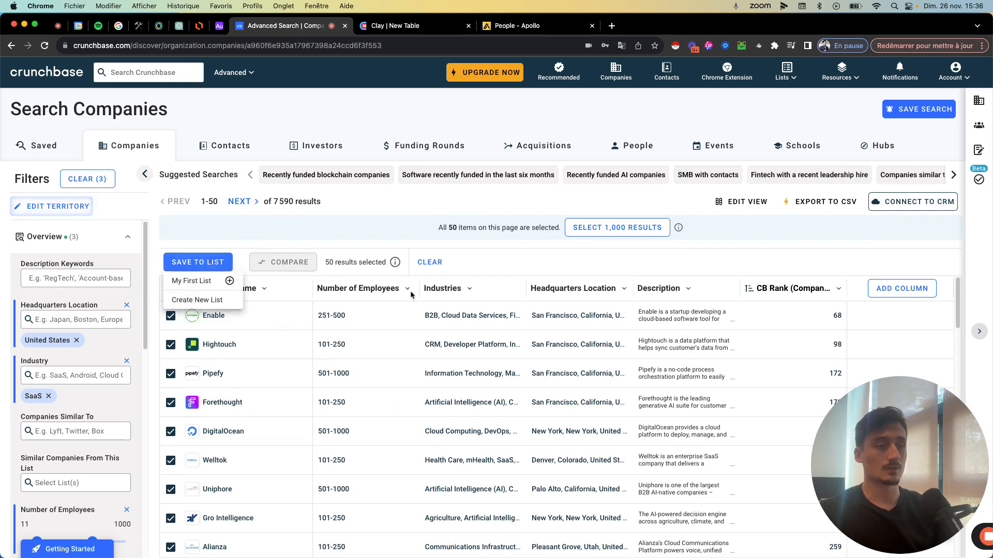
left_click(209, 303)
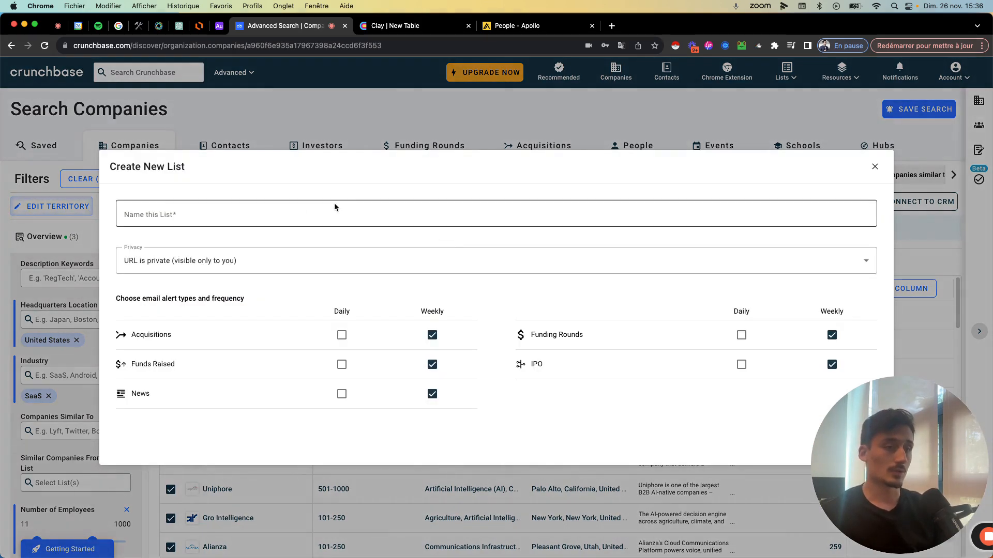
left_click(292, 225)
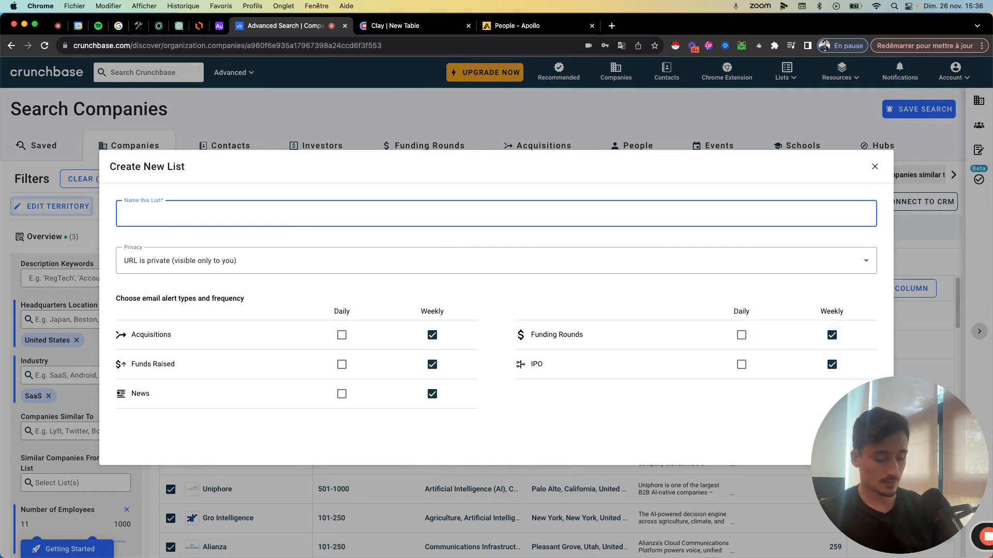
type("New list Example")
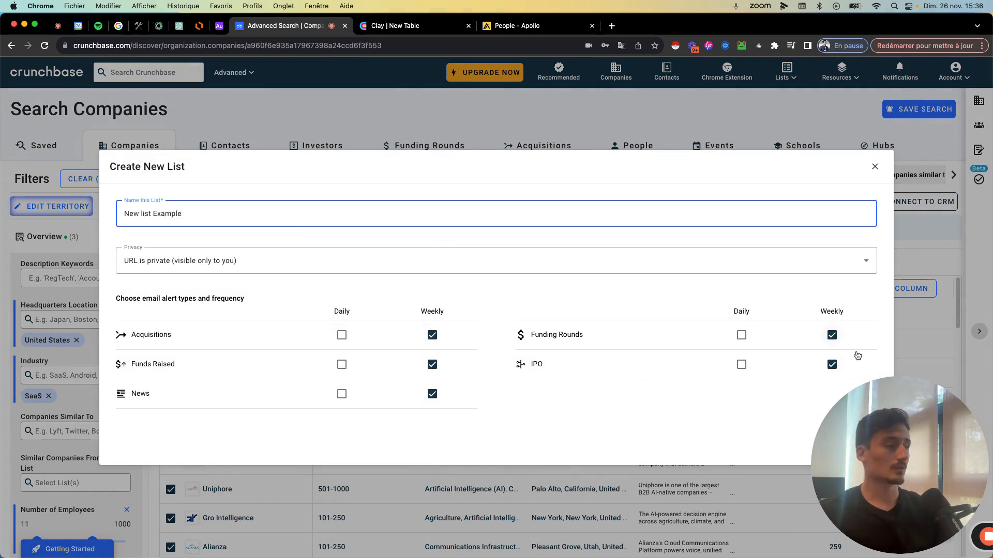
left_click_drag(855, 476, 593, 476)
left_click(856, 447)
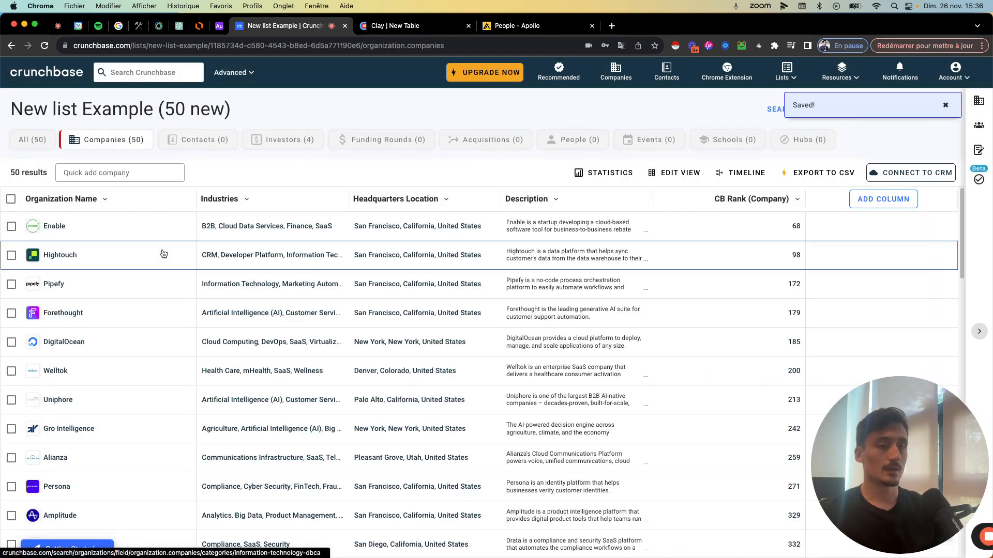
Return to the company search and add all companies on the second results page to "New list Example".
left_click(10, 46)
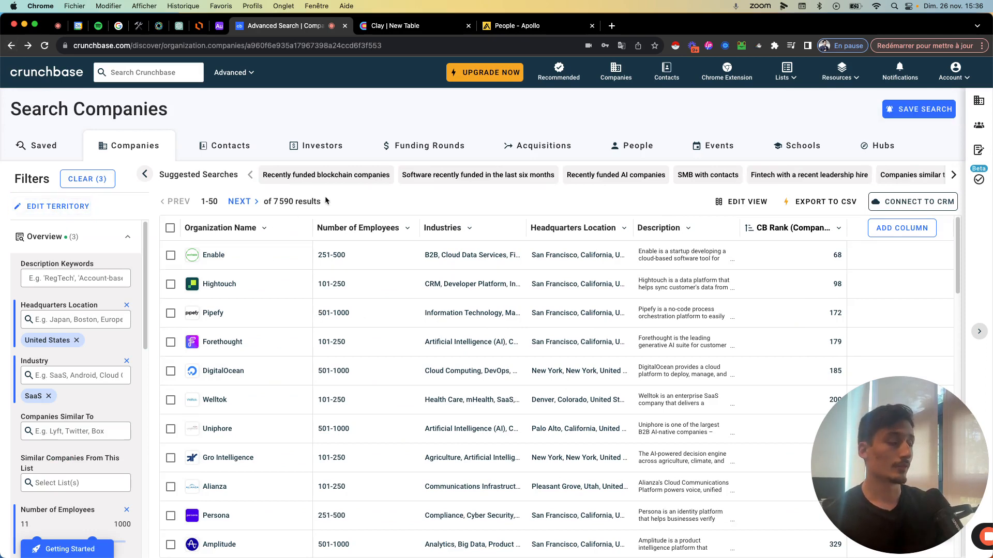
left_click(239, 201)
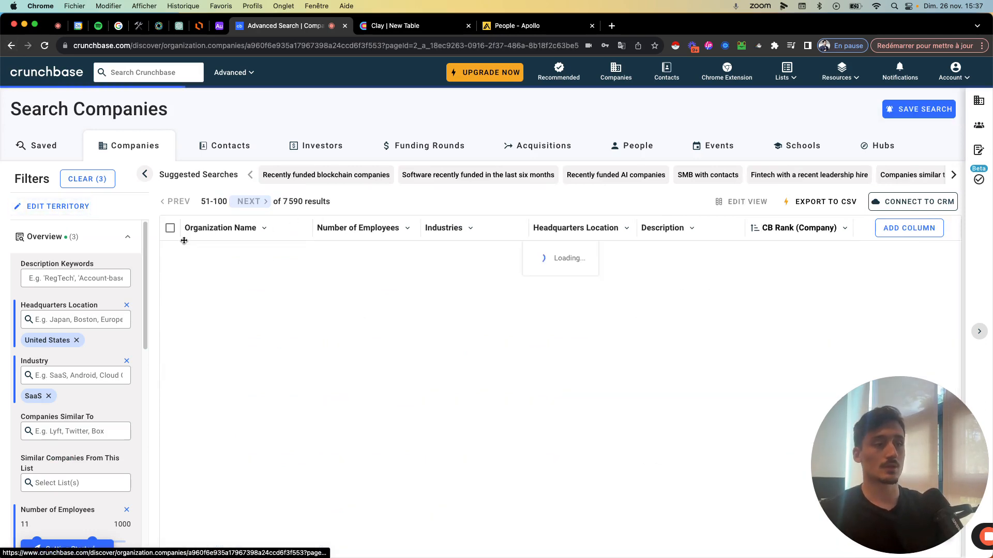
left_click(171, 229)
left_click(197, 262)
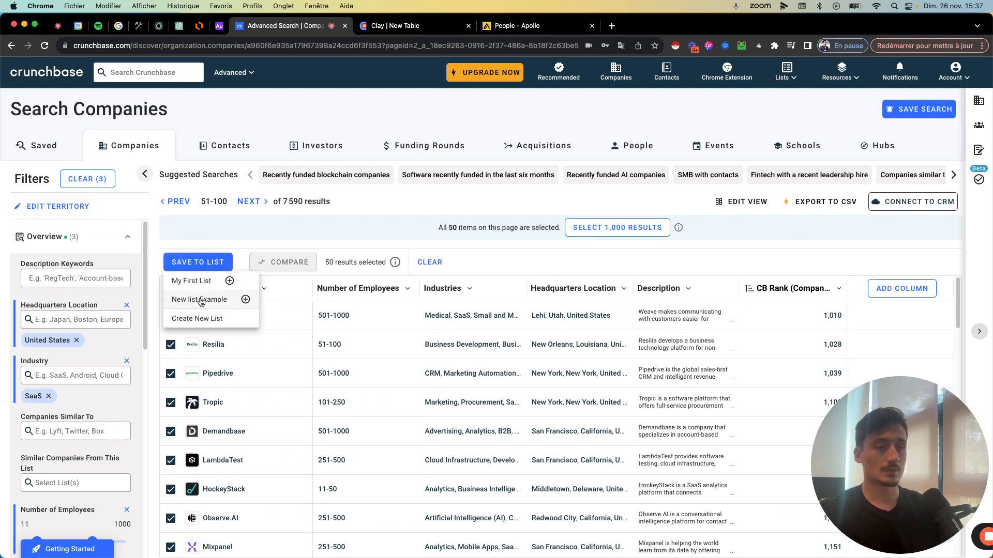
left_click(203, 299)
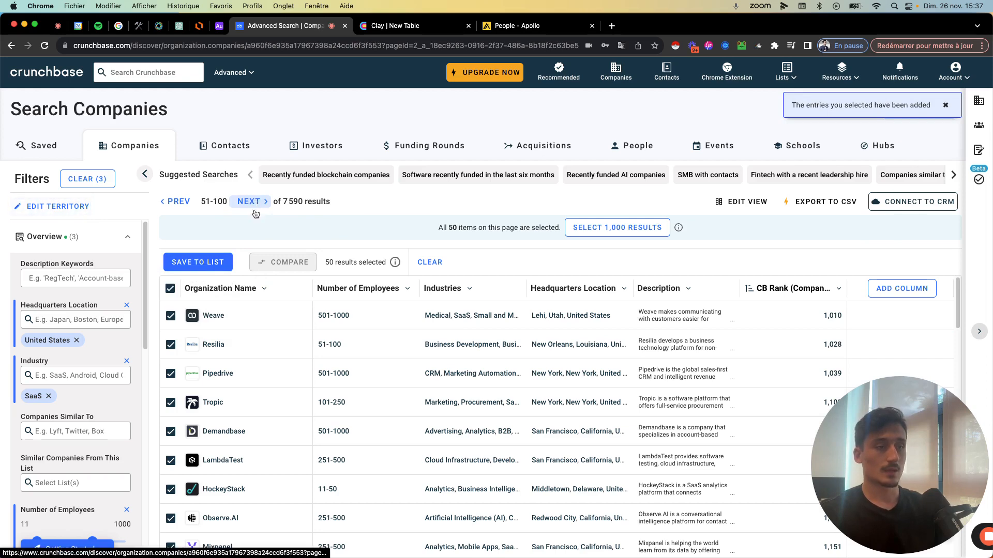
Select all companies on the third results page and add them to "New list Example".
left_click(252, 203)
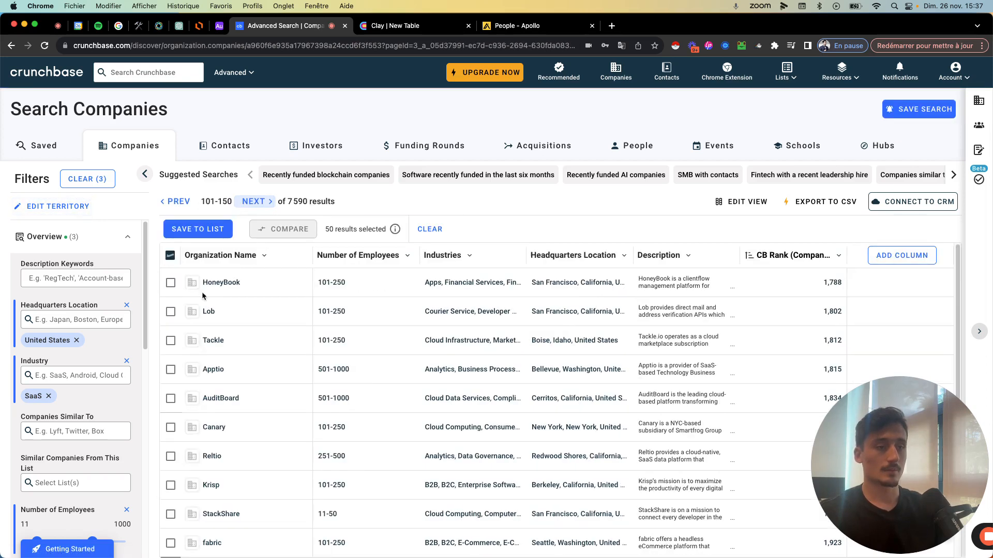
left_click(169, 257)
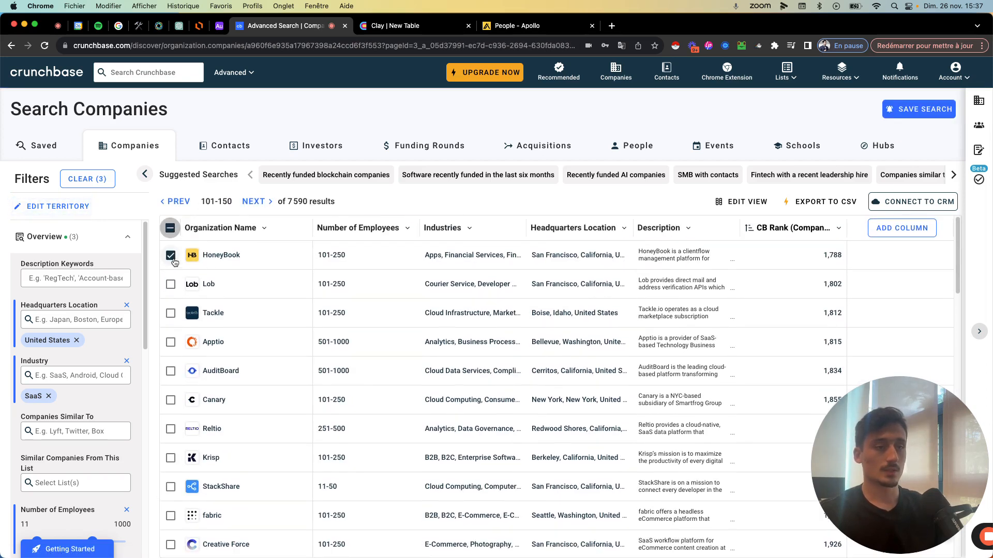
left_click(171, 230)
left_click(198, 263)
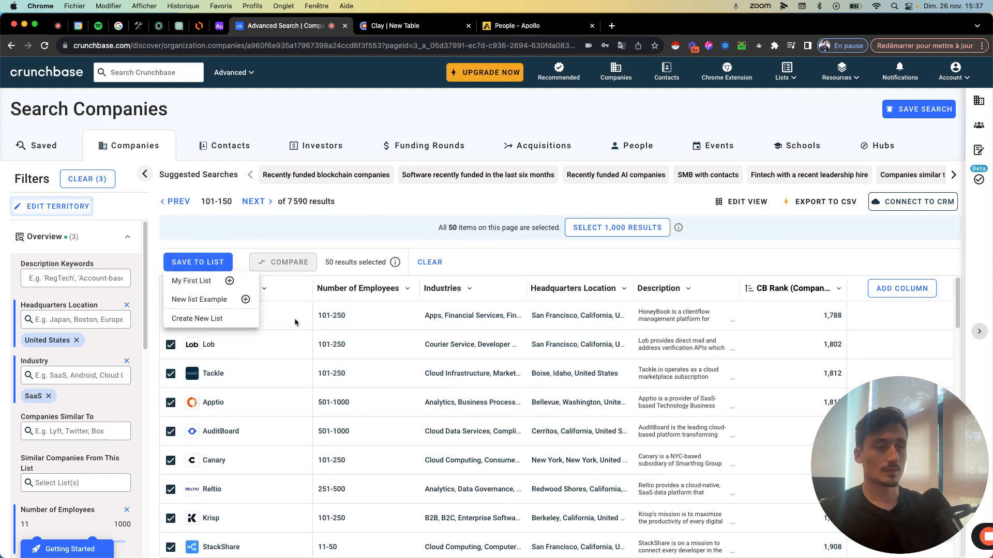
left_click(204, 299)
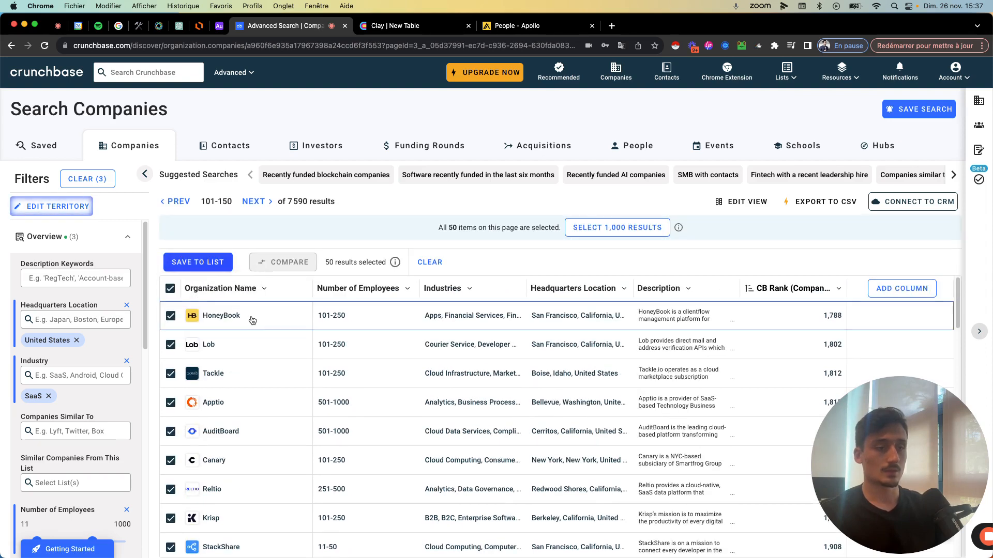
Add every company on the fourth results page (151-200) to "New list Example".
left_click(249, 202)
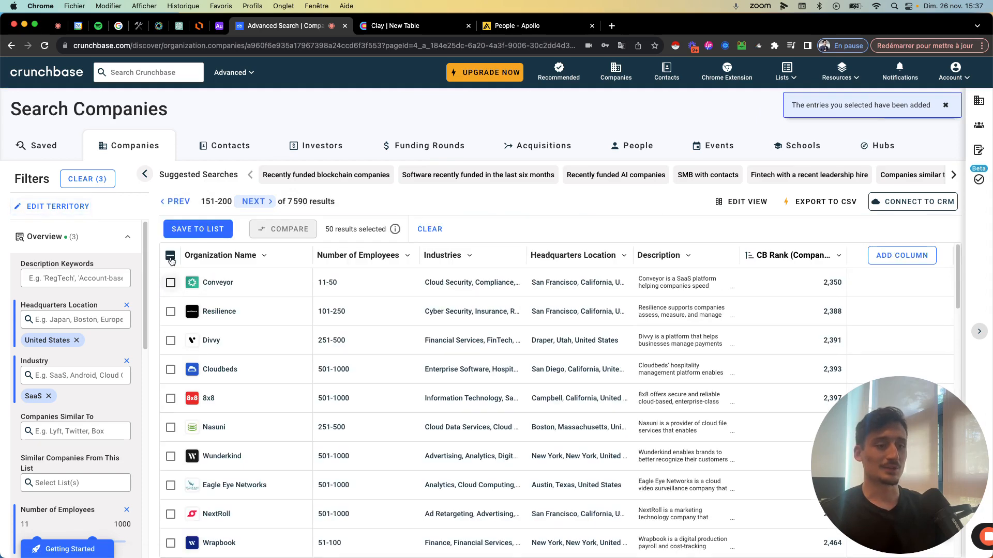
left_click(171, 228)
left_click(199, 262)
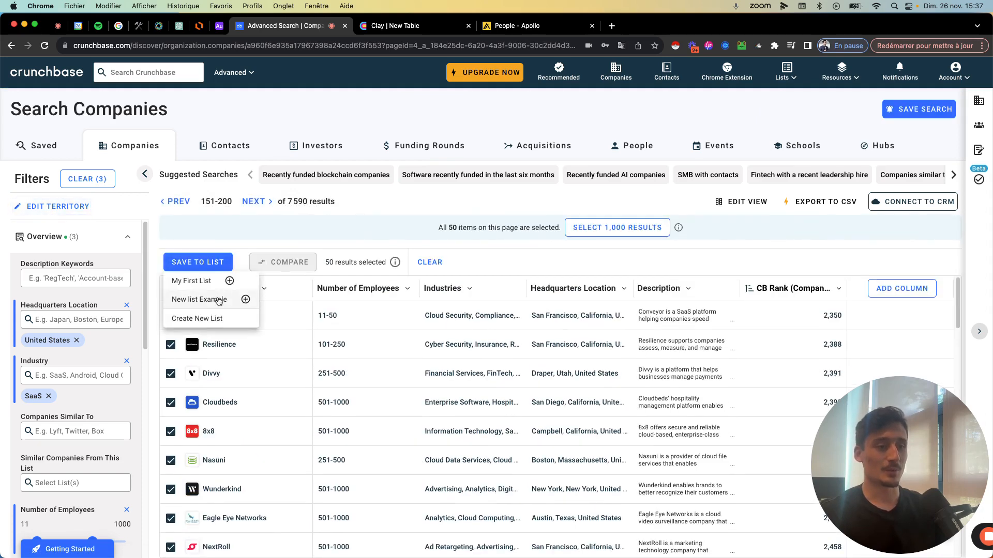
left_click(225, 295)
Add all companies on the fifth results page (201-250) to "New list Example".
left_click(253, 201)
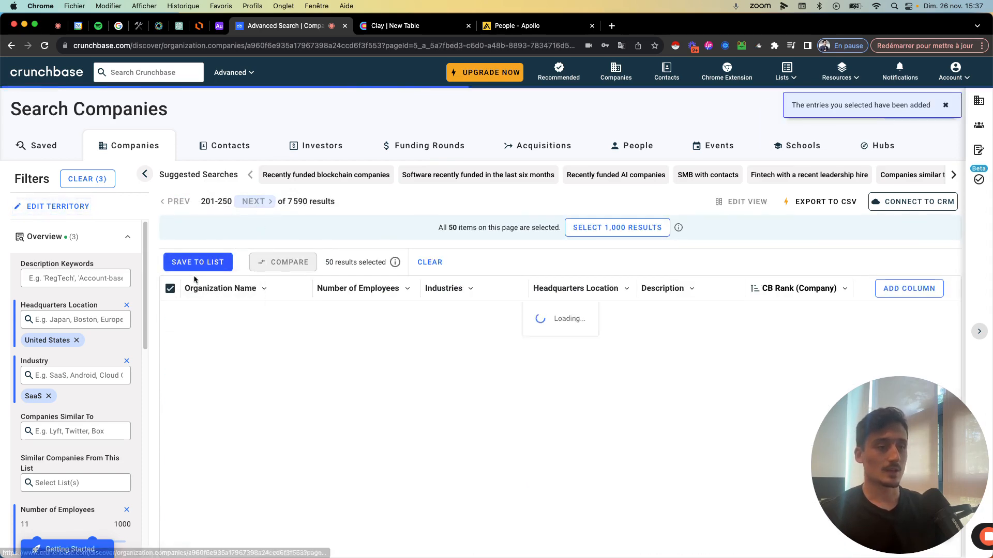
left_click(170, 228)
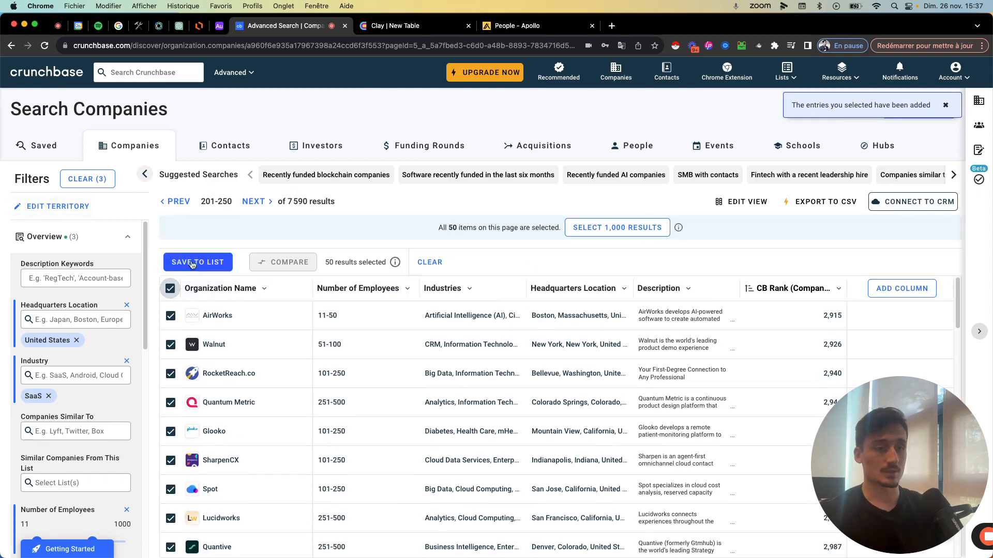
left_click(191, 264)
left_click(217, 294)
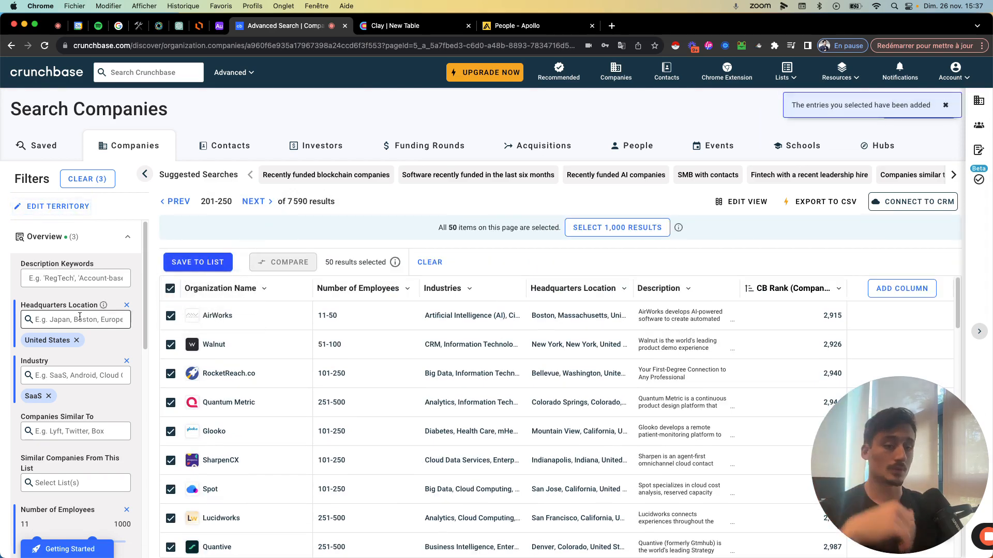
Filter the search to exclude the companies already saved in "New list Example".
scroll(83, 324, "down", 10)
scroll(82, 324, "down", 5)
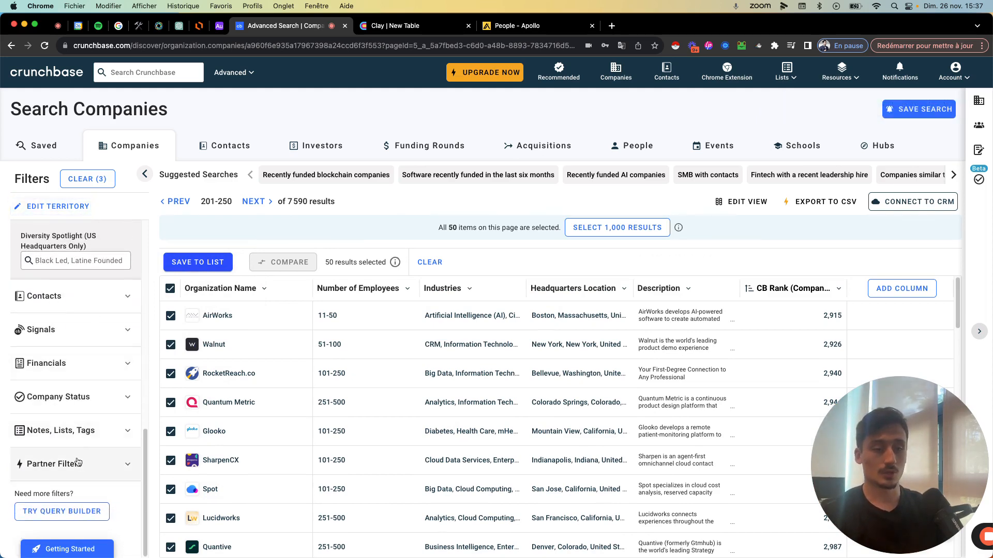
left_click(90, 431)
scroll(78, 310, "down", 5)
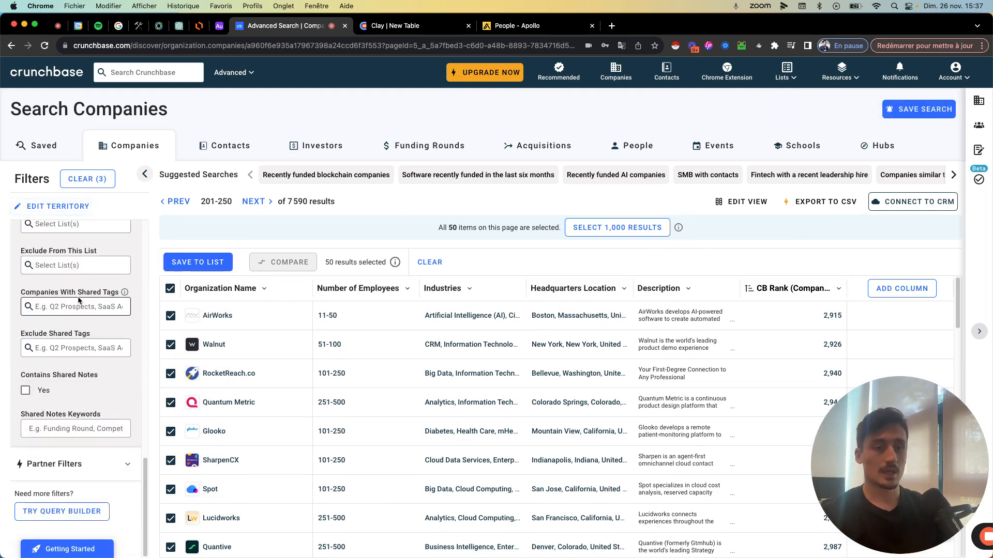
left_click(65, 304)
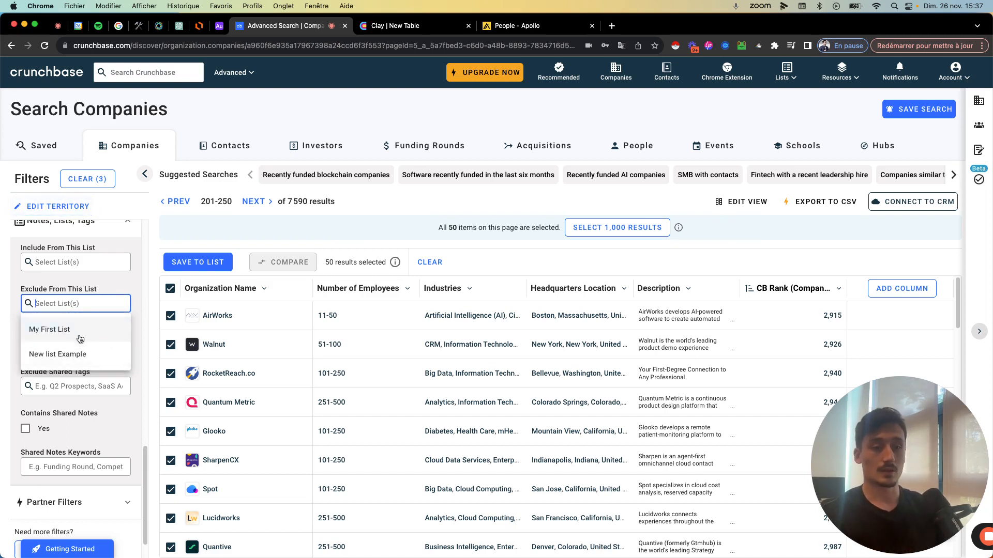
left_click(67, 354)
scroll(88, 328, "up", 5)
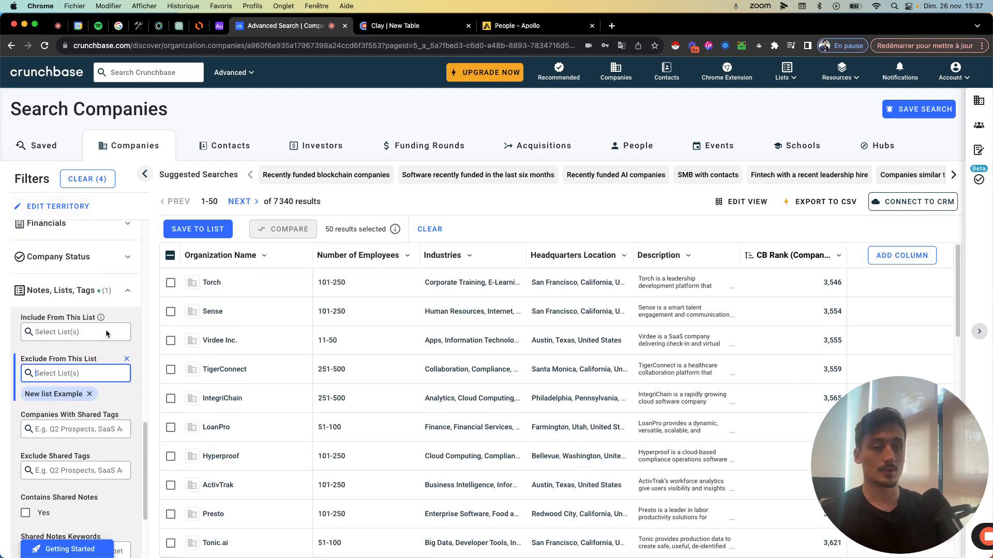
left_click(127, 394)
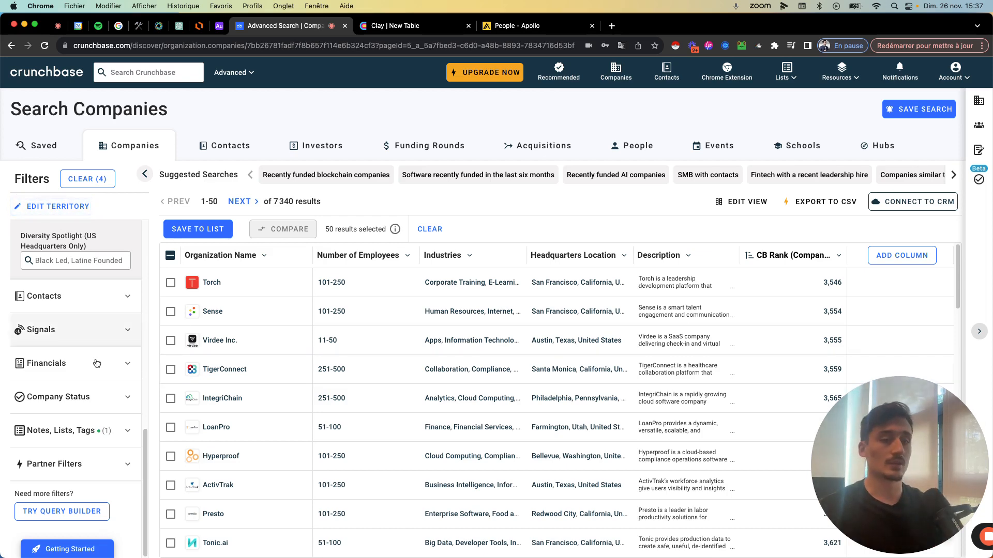
Remove the list exclusion and filter the search to include only companies from "New list Example".
left_click(110, 430)
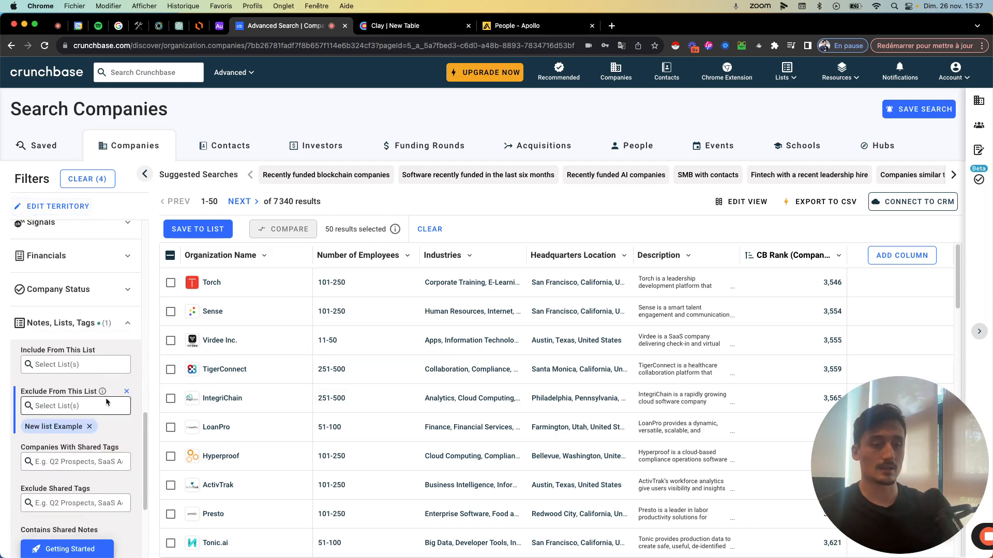
left_click(127, 393)
left_click(67, 364)
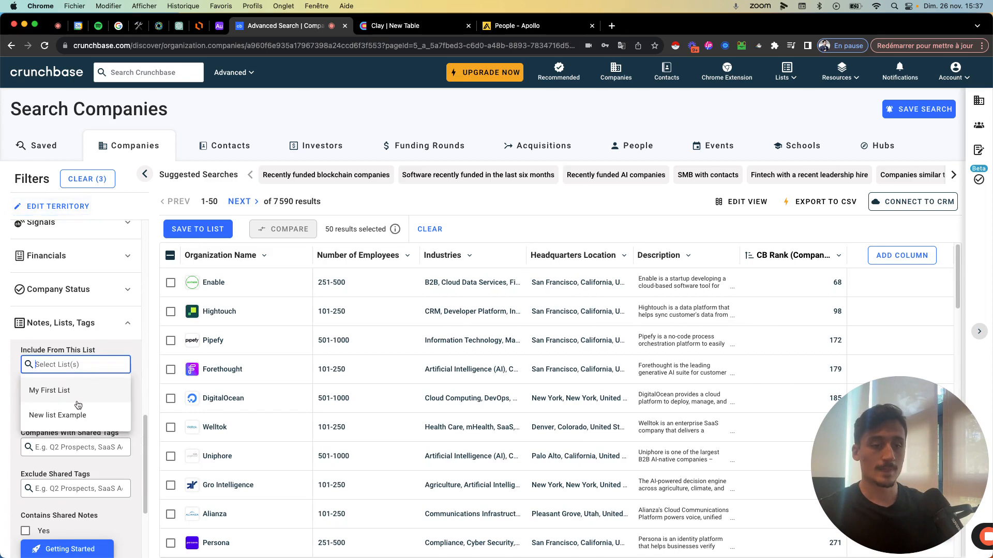
left_click(58, 415)
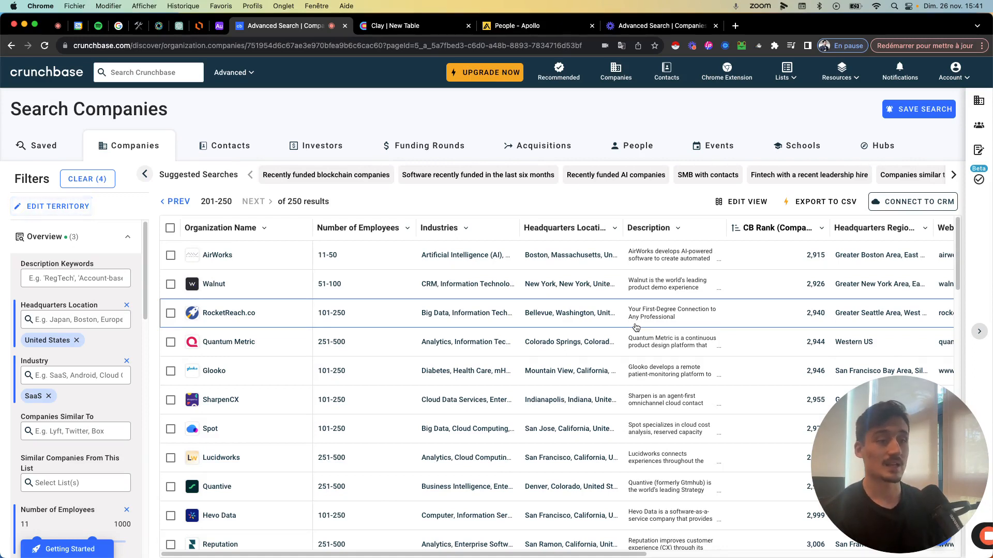
Return to the first page of the listed companies and review the applied list filter.
left_click(181, 202)
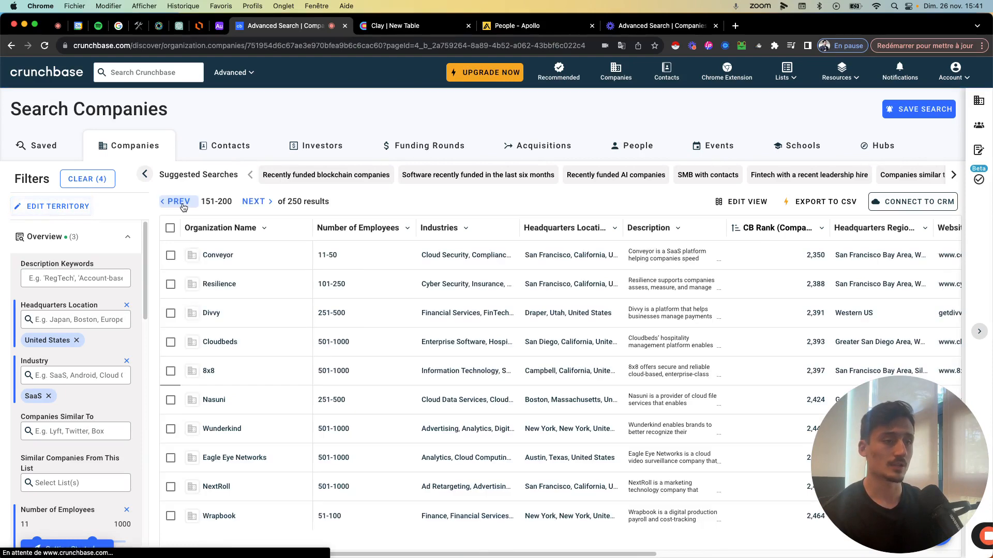
left_click(181, 203)
left_click(181, 203)
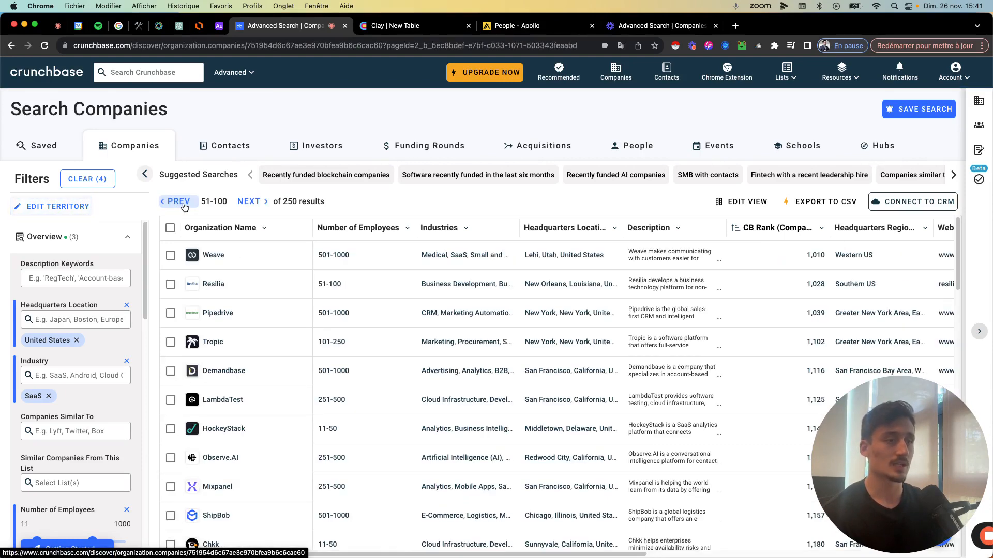
left_click(181, 202)
scroll(108, 340, "down", 5)
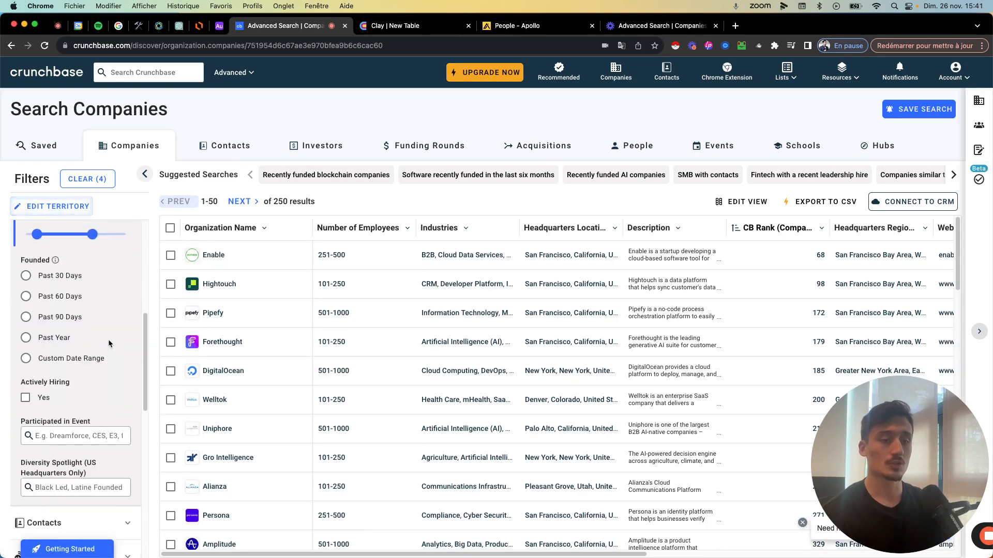
scroll(107, 340, "down", 5)
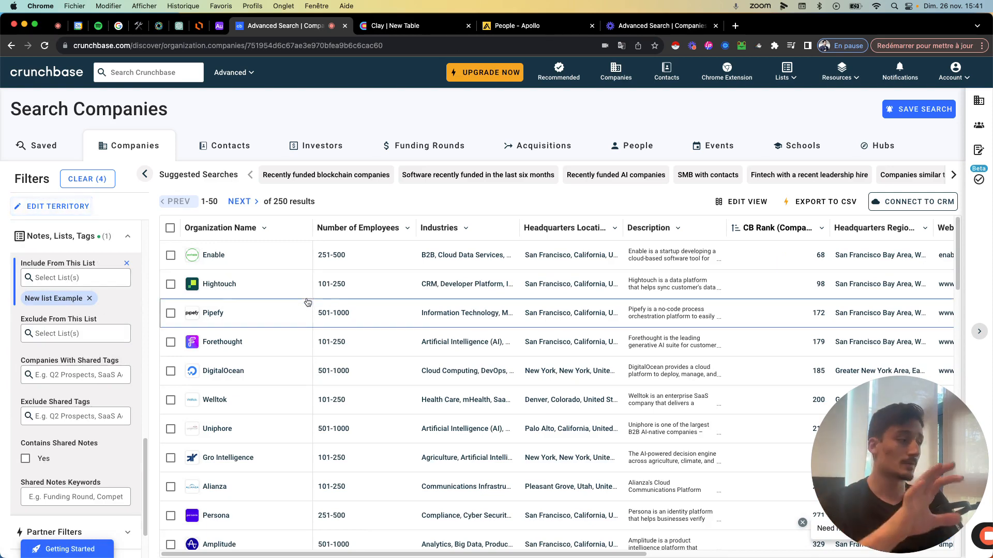
scroll(115, 265, "up", 6)
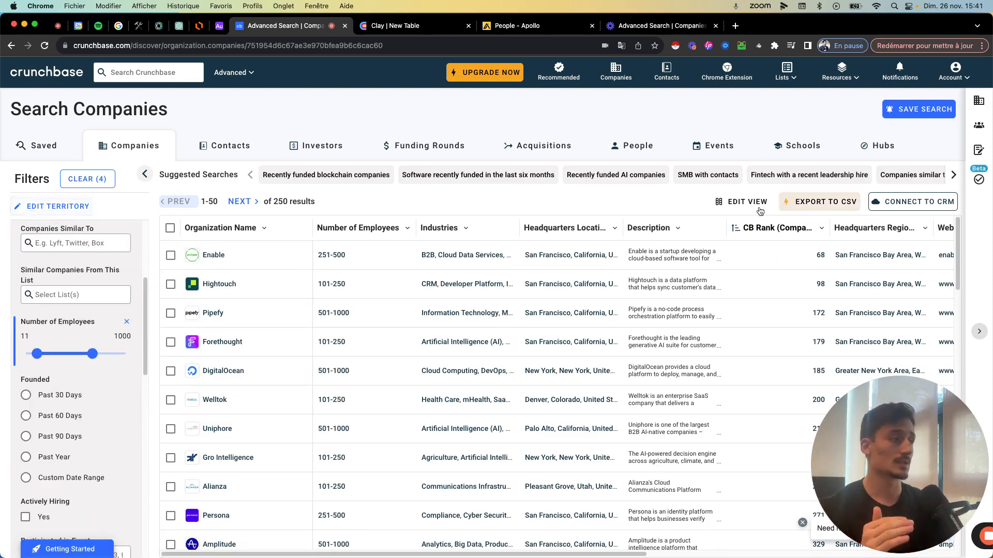
Open the column settings of the results view and examine the available and selected Basic Info columns.
left_click(743, 203)
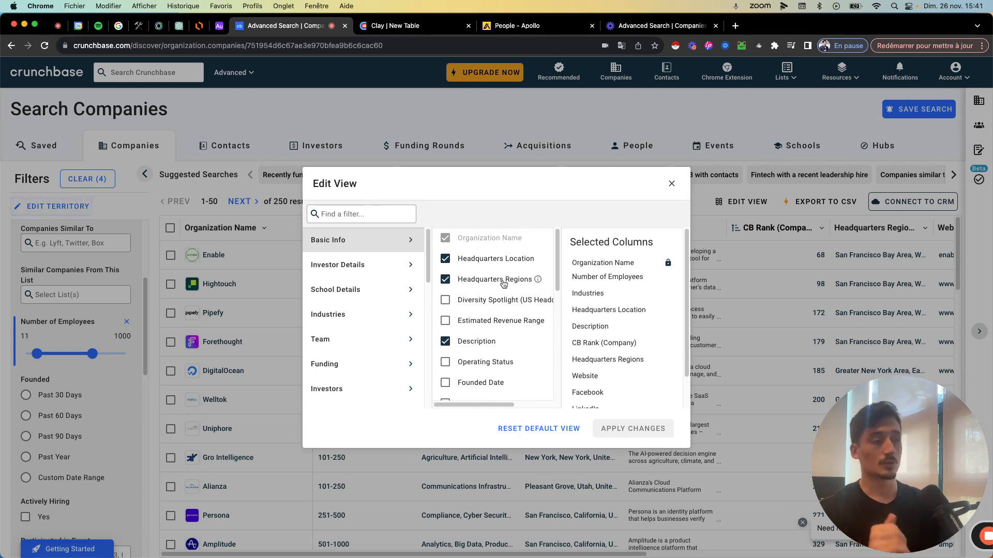
scroll(487, 324, "down", 1)
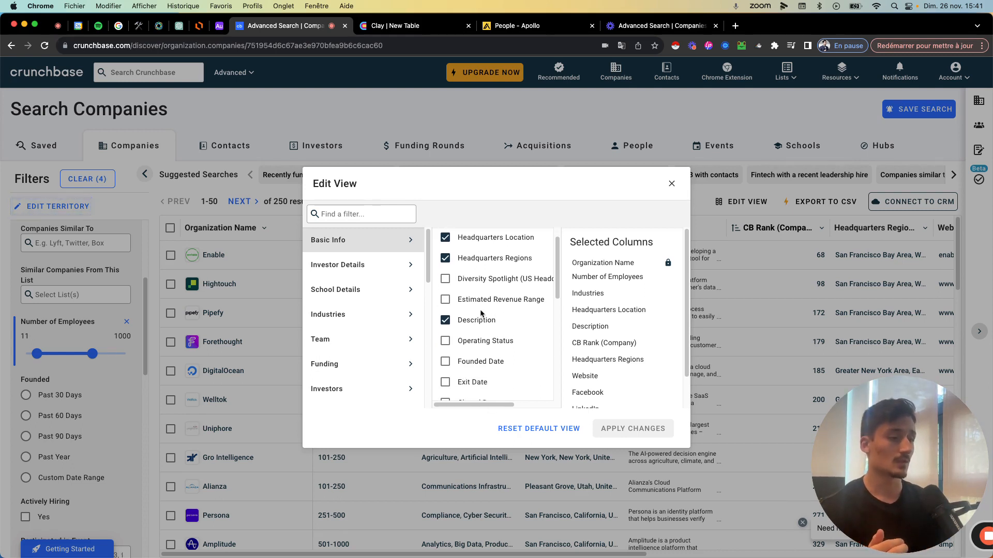
scroll(474, 325, "down", 1)
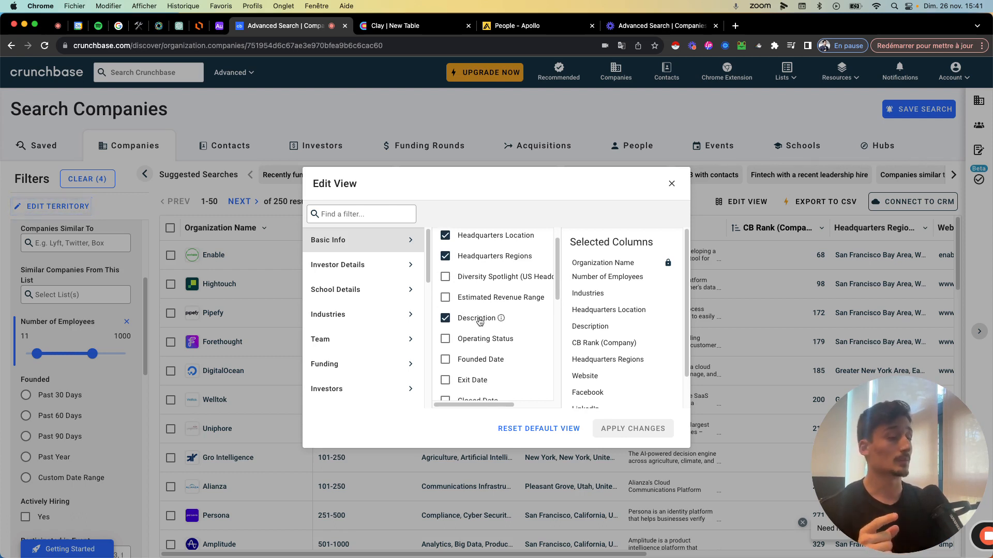
scroll(476, 317, "down", 6)
scroll(491, 296, "up", 2)
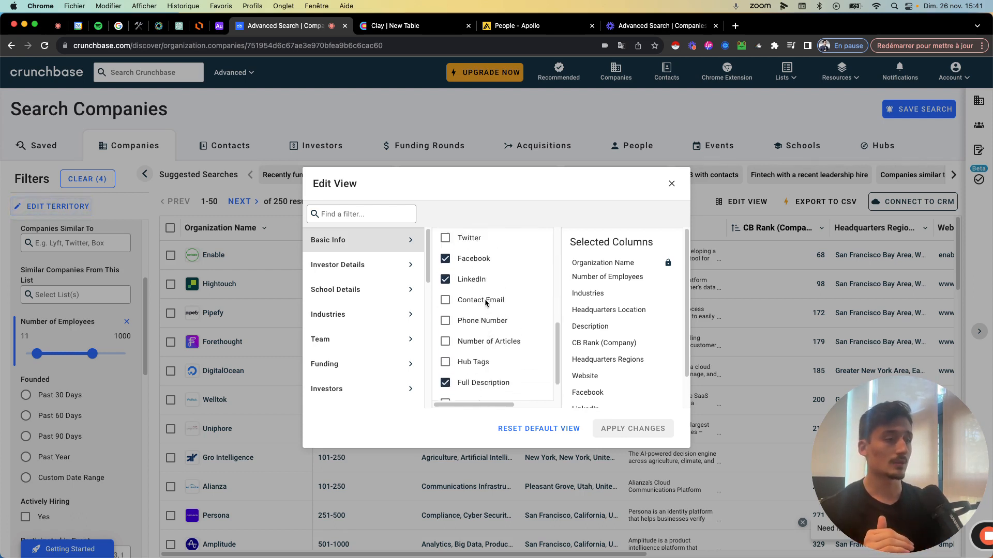
scroll(488, 299, "up", 3)
scroll(492, 290, "down", 5)
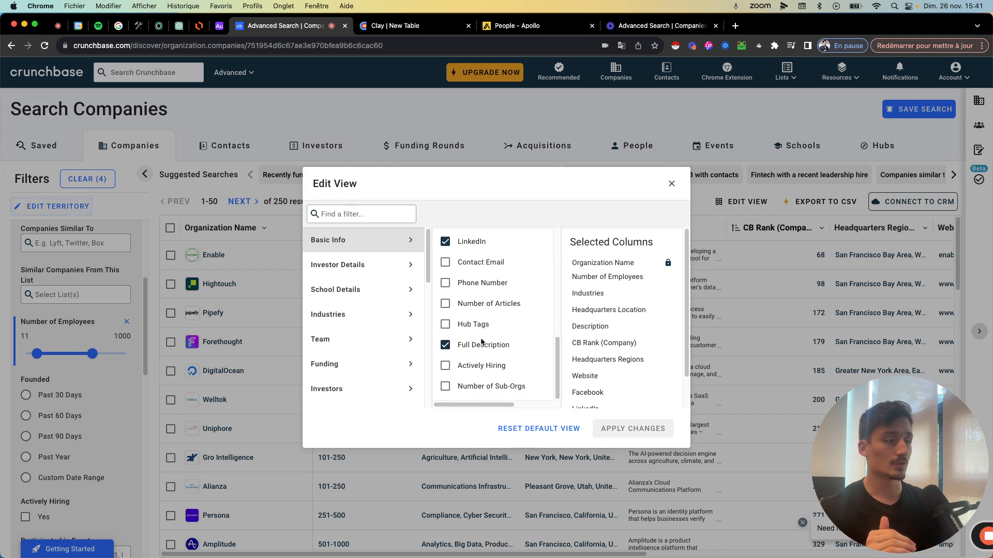
scroll(472, 344, "up", 1)
scroll(475, 354, "up", 4)
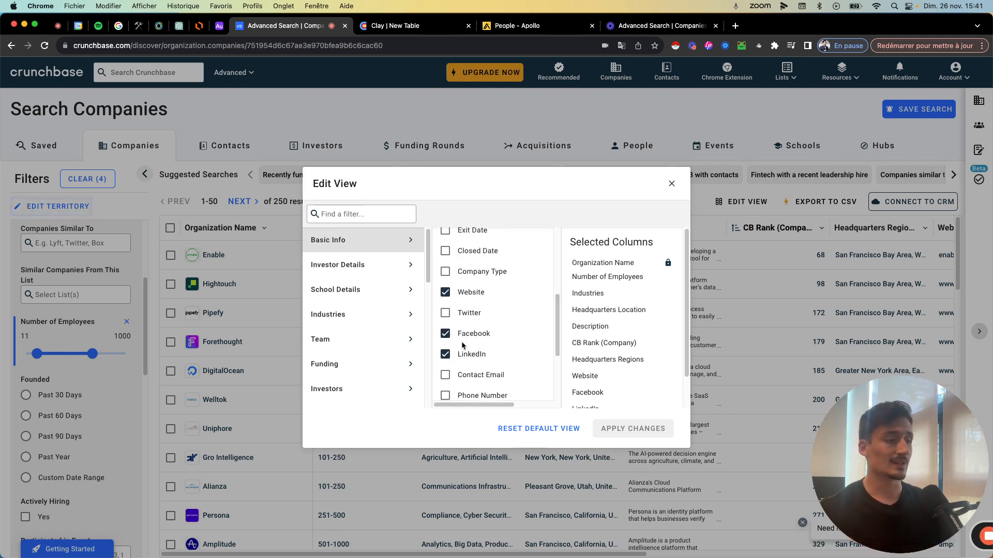
scroll(468, 321, "up", 1)
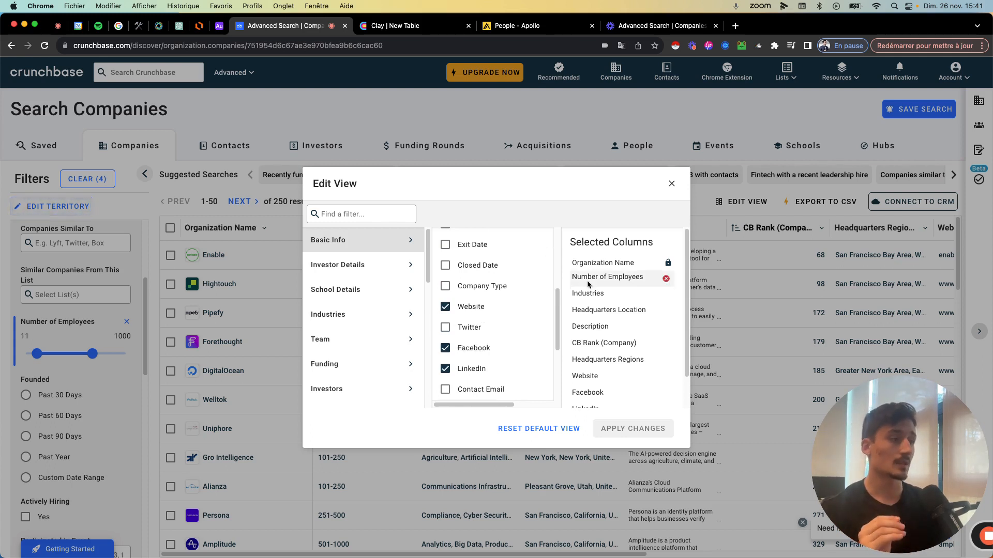
Remove the CB Rank (Company) column from the results view and apply the changes.
scroll(622, 282, "down", 2)
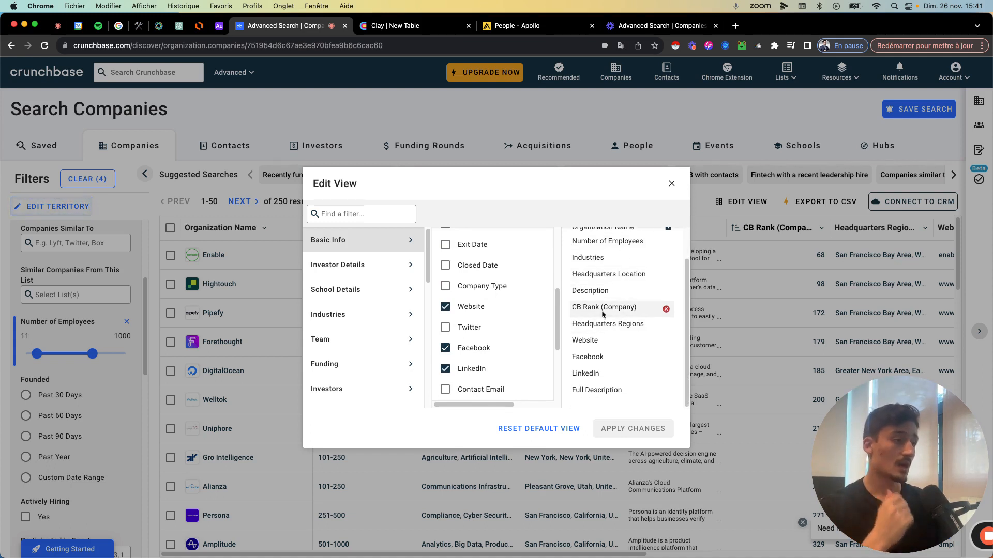
left_click(665, 309)
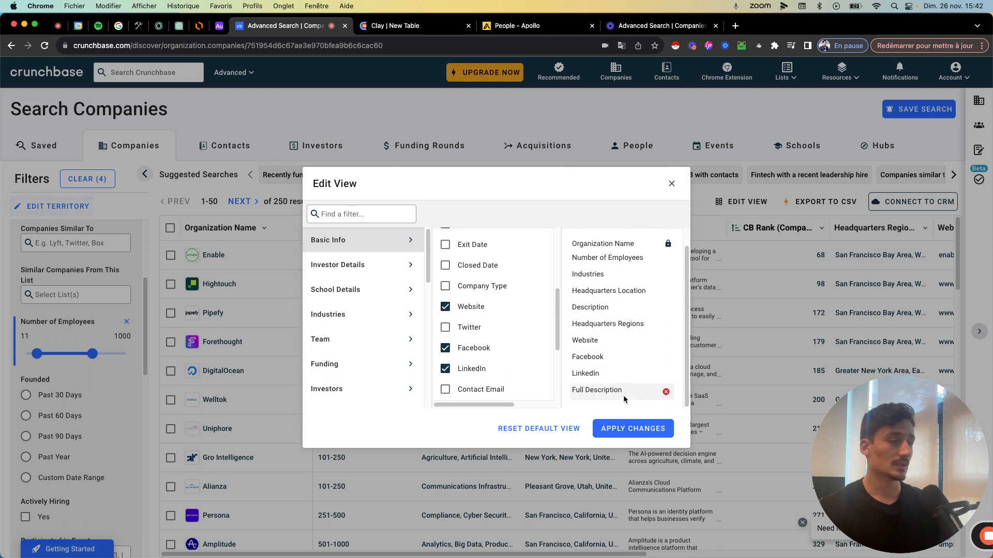
scroll(600, 326, "up", 1)
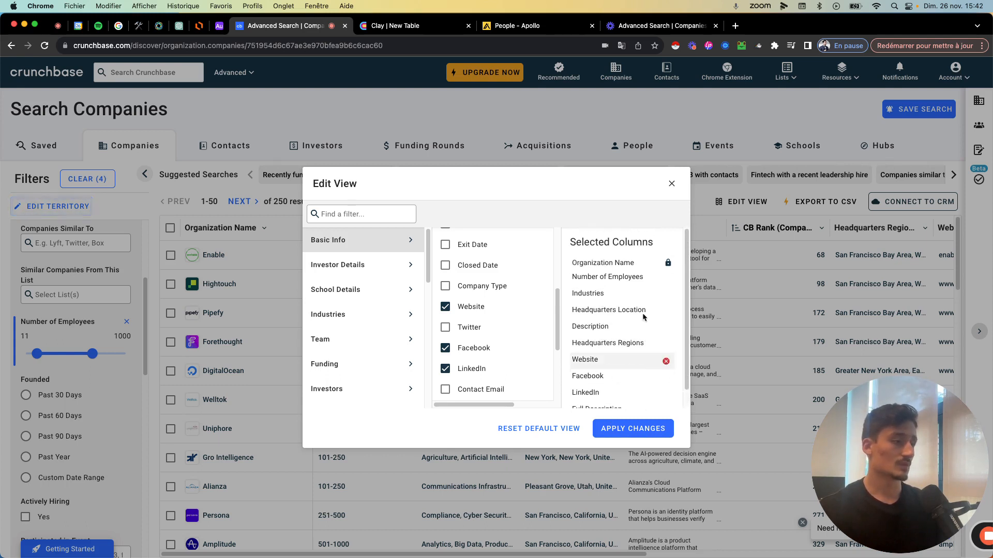
scroll(603, 327, "down", 1)
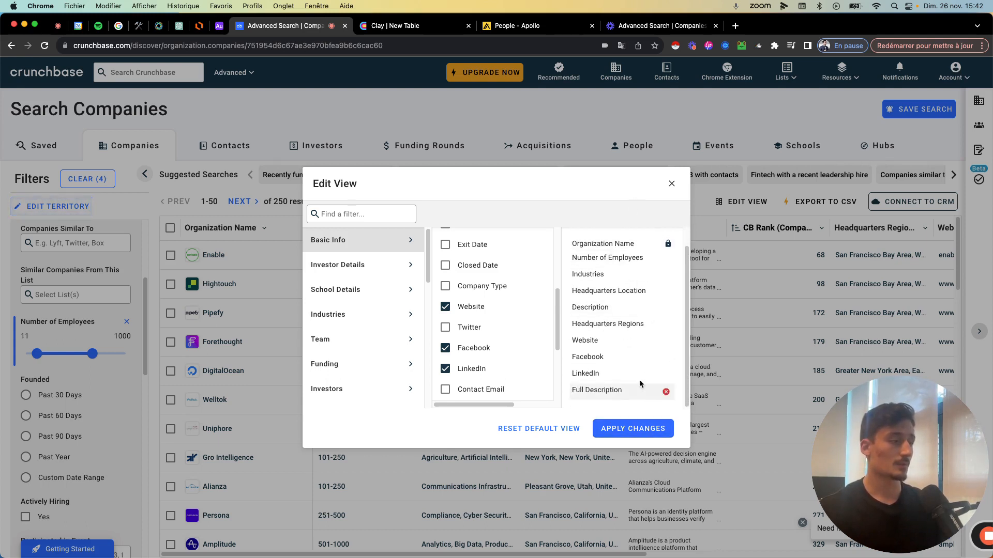
left_click(633, 429)
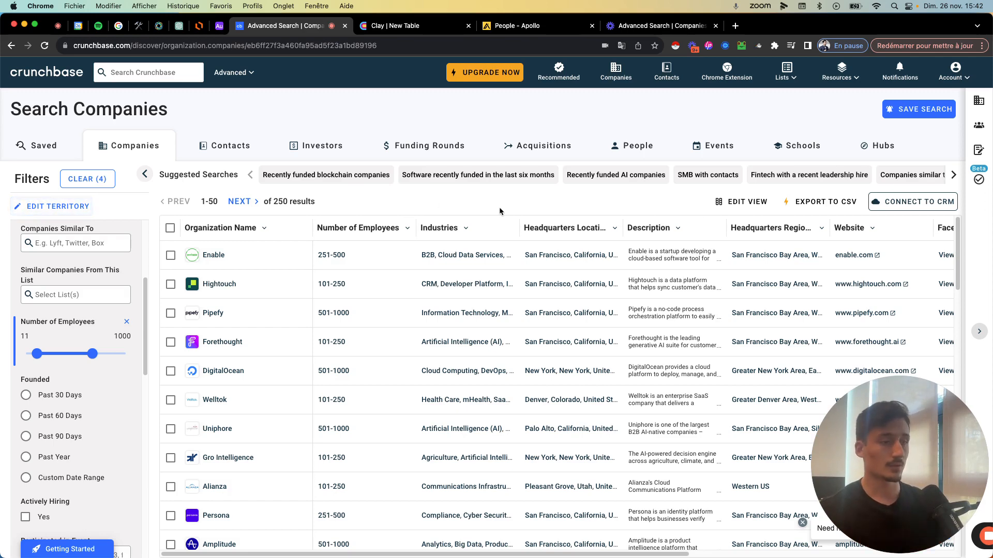
Check the CSV export option for the company search results, read its upgrade conditions, and dismiss the offer.
left_click(831, 202)
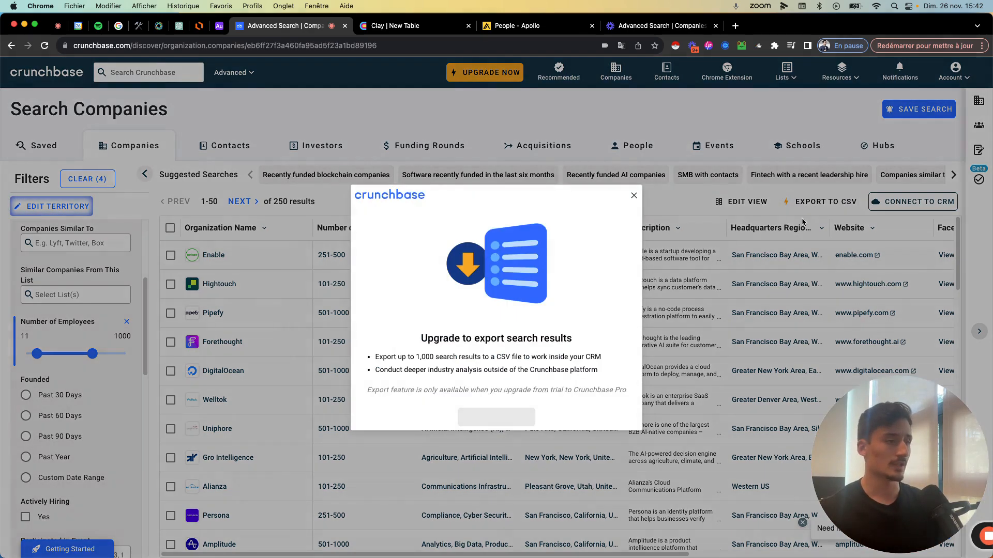
triple_click(414, 352)
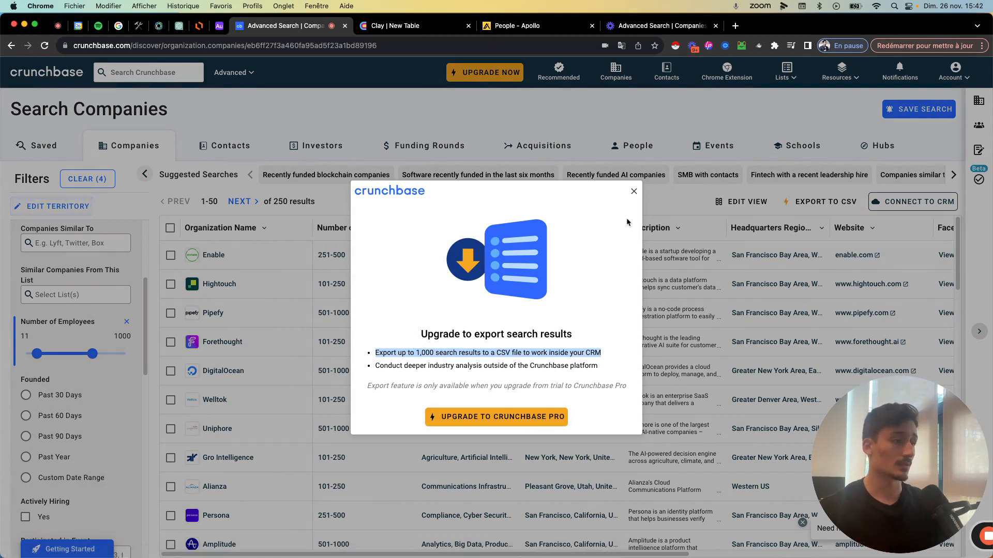
left_click(634, 193)
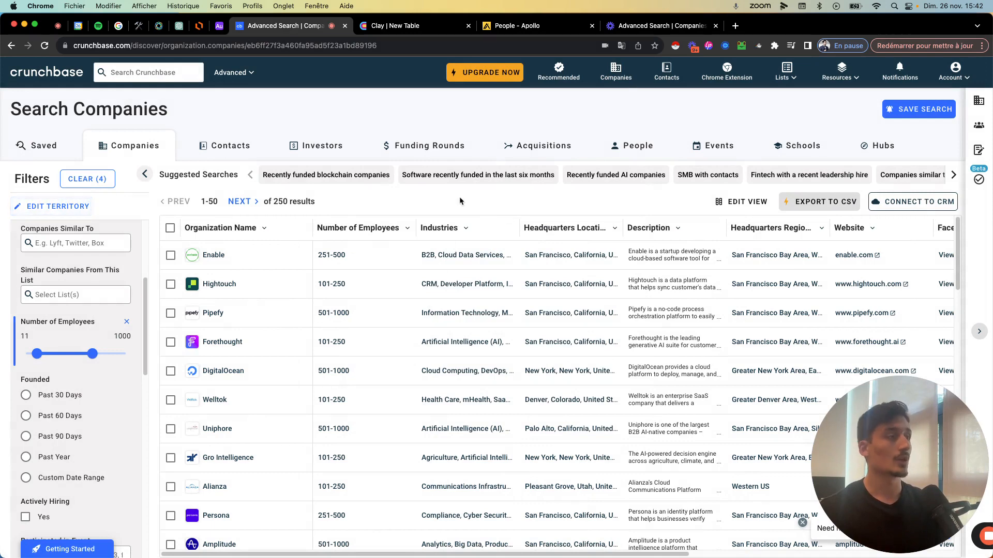
Scrape all pages of the company results with Instant Data Scraper, stop crawling after the last page, and download the data as CSV.
left_click(676, 46)
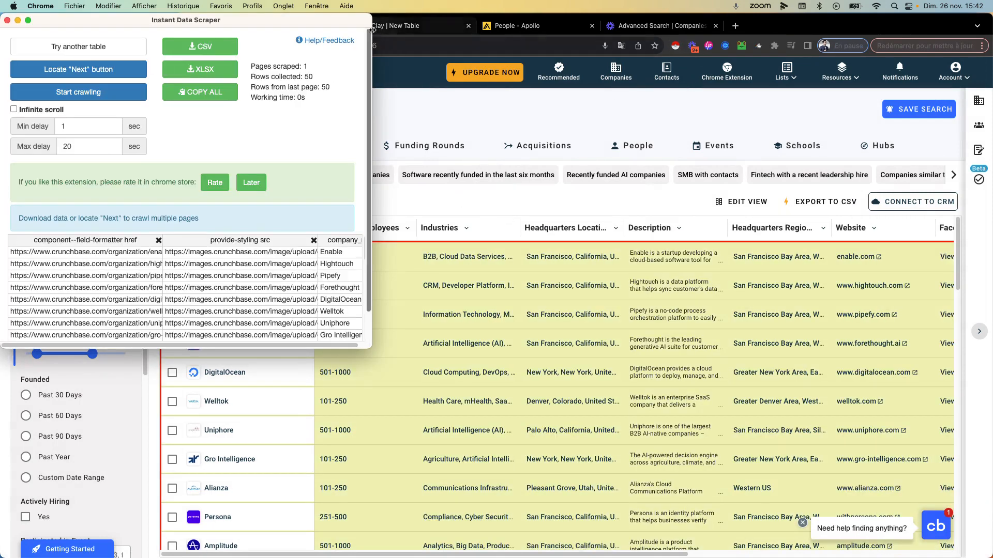
left_click_drag(335, 14, 885, 94)
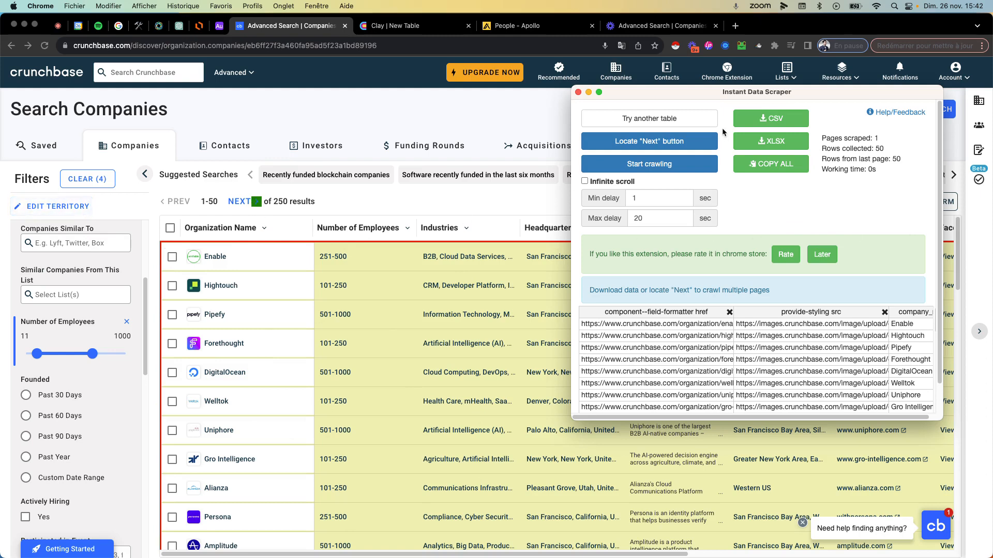
left_click(631, 165)
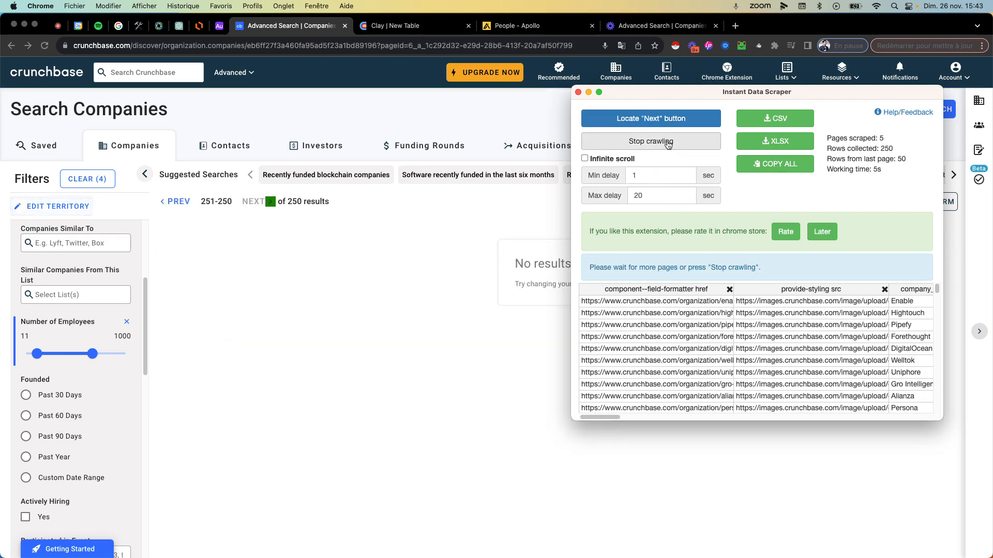
left_click(666, 142)
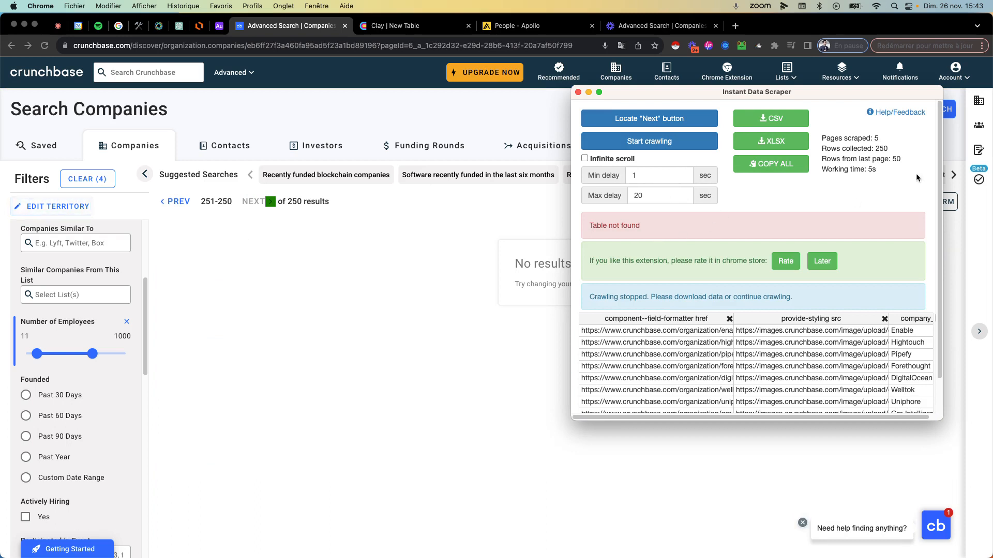
left_click(770, 119)
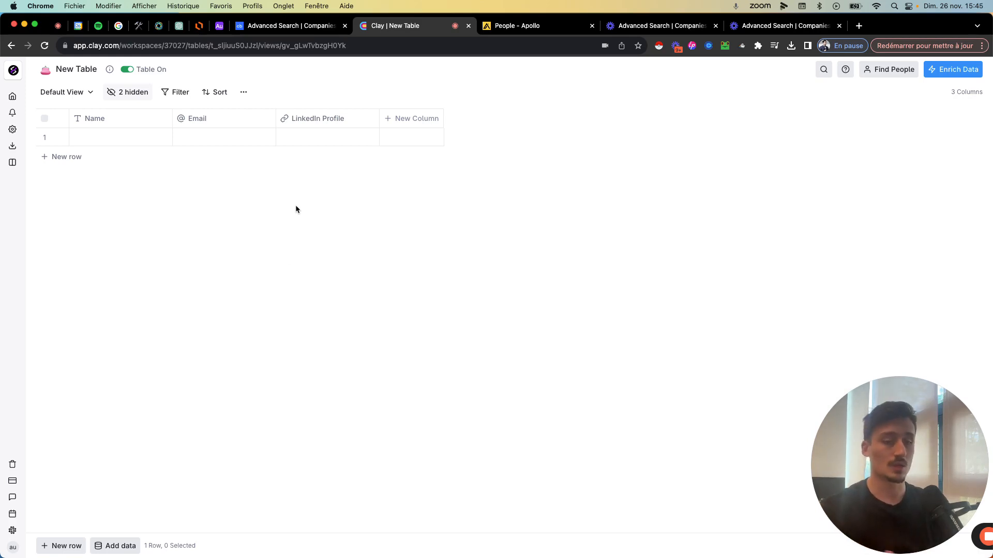
In Clay, import the downloaded file "crunchbase (19).csv" into New Table.
left_click(118, 544)
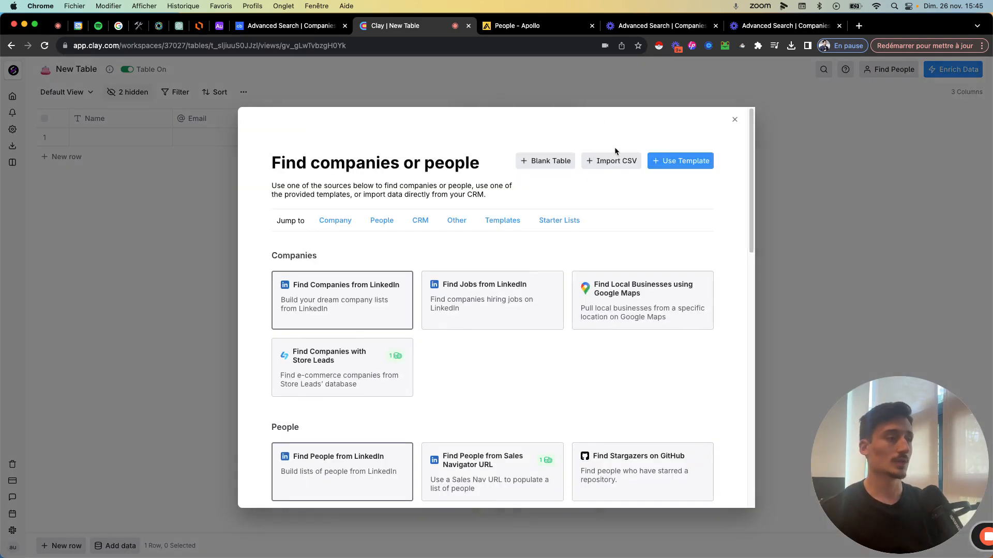
left_click(613, 161)
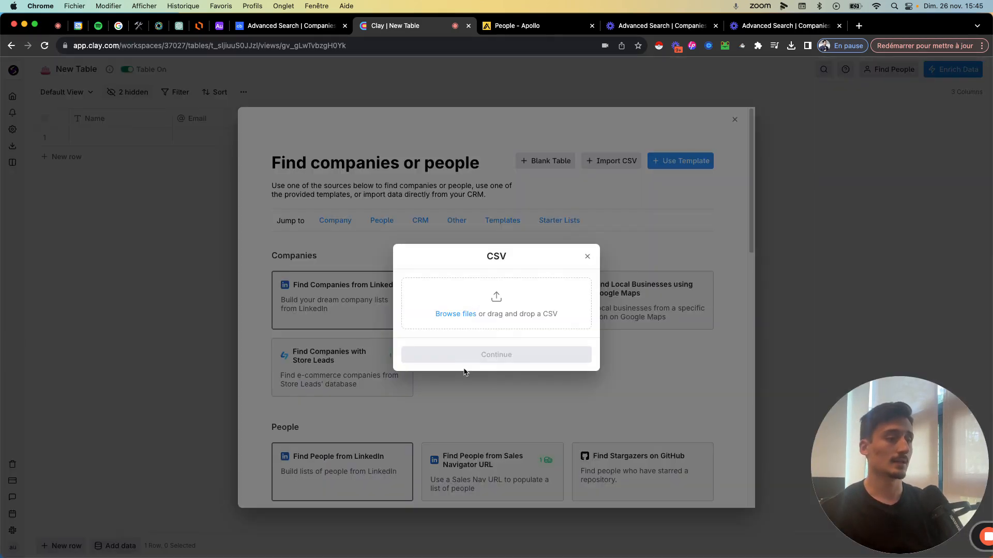
left_click(545, 304)
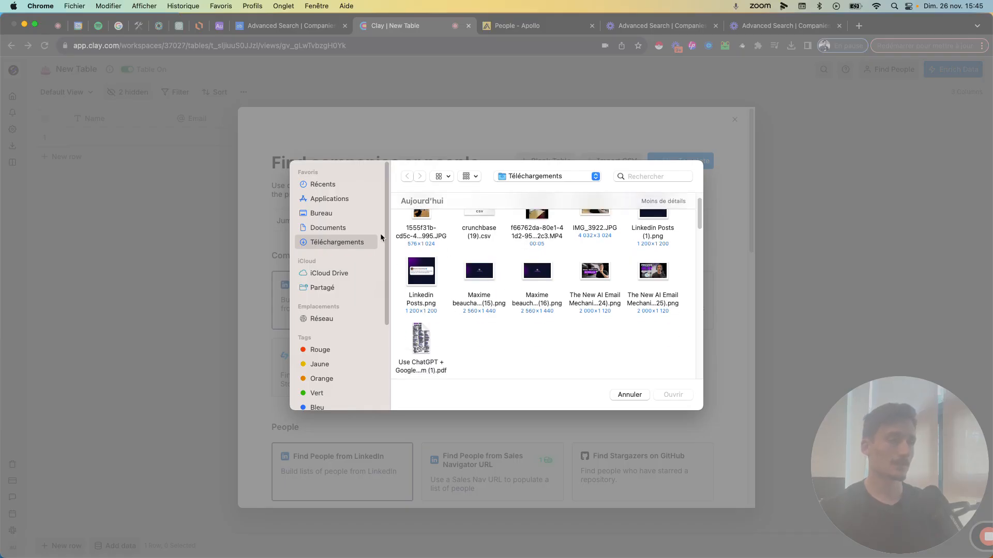
left_click(346, 214)
left_click(349, 231)
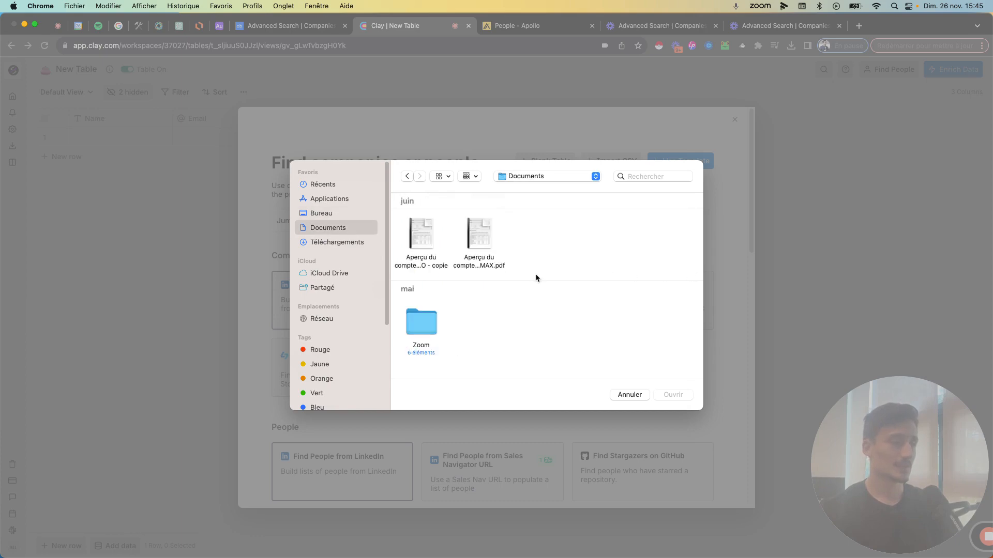
left_click(335, 243)
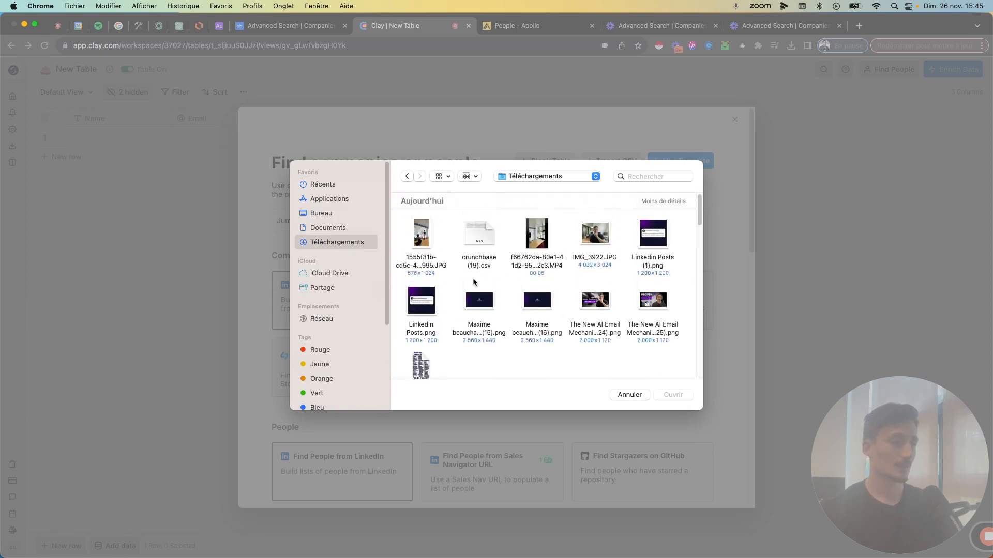
left_click(492, 251)
left_click(672, 396)
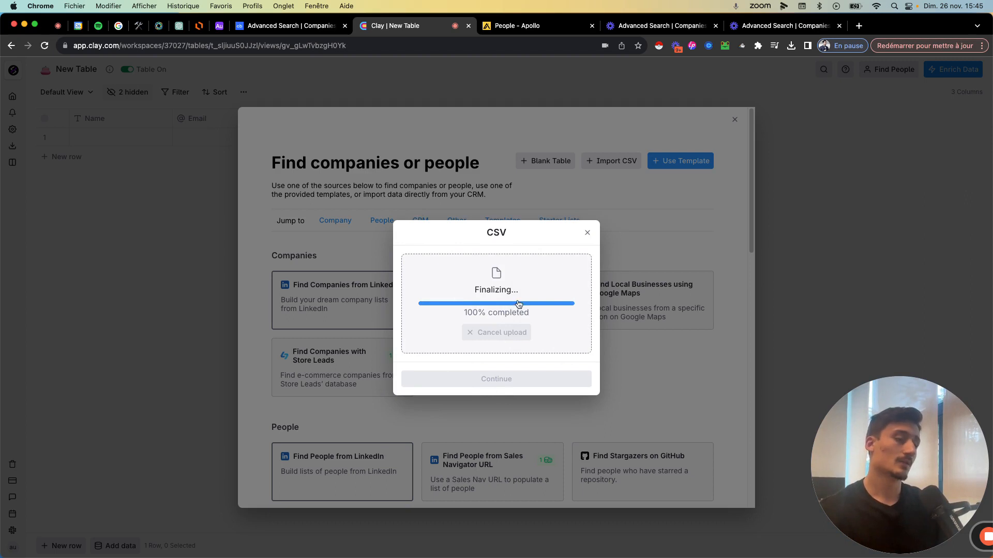
left_click(479, 408)
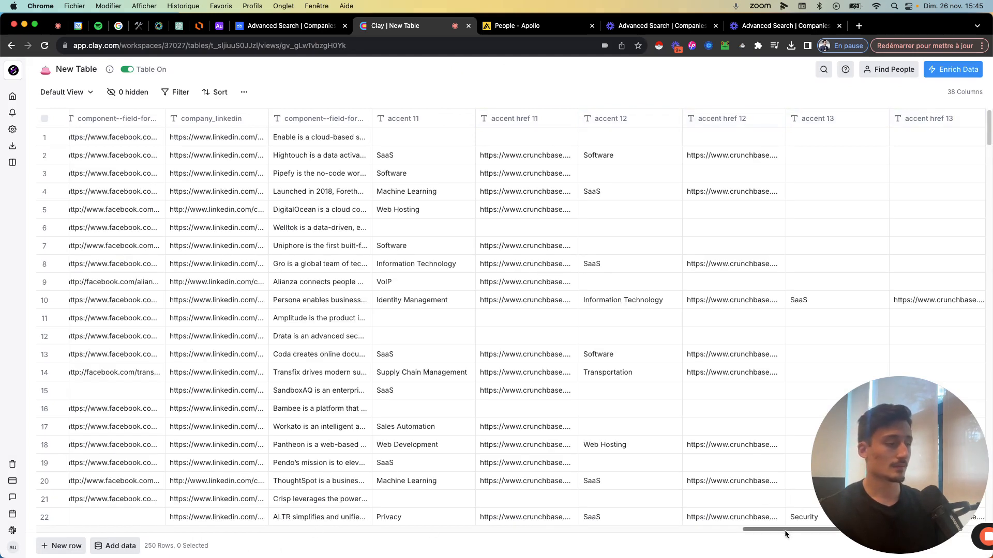
Review the imported table's columns, examining the industry values in accent 2, accent 3 and accent 4.
left_click_drag(787, 529, 258, 415)
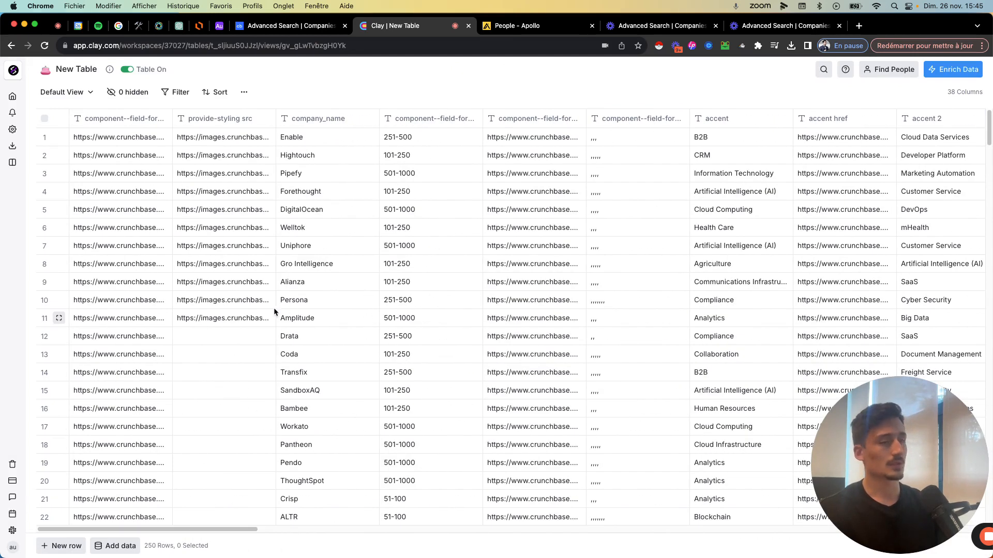
left_click_drag(194, 530, 416, 516)
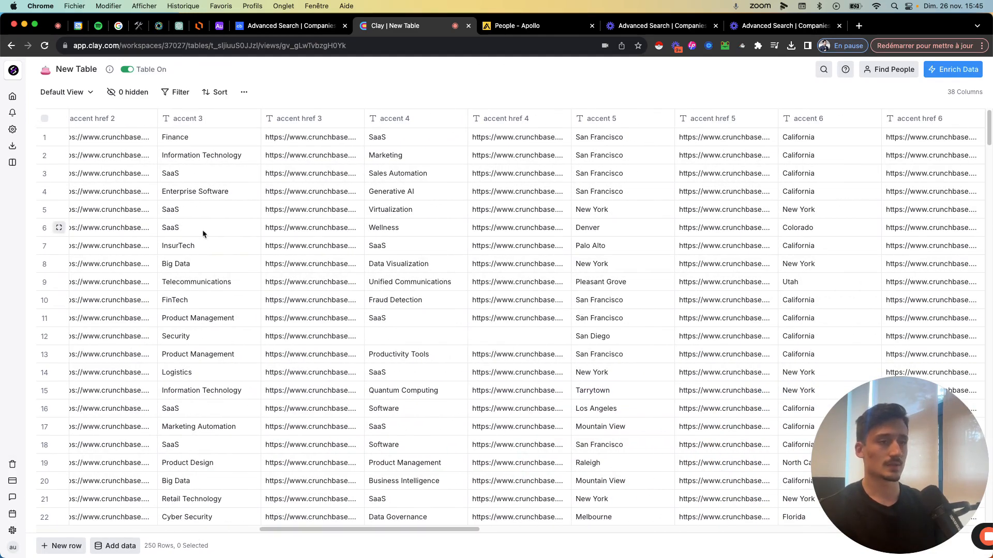
left_click_drag(270, 529, 216, 517)
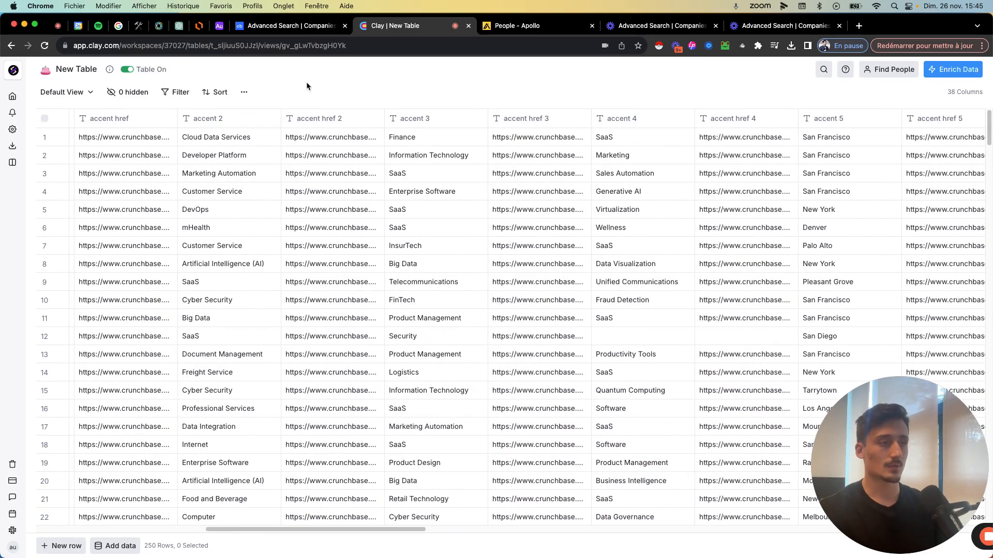
left_click_drag(219, 137, 228, 409)
left_click_drag(413, 137, 439, 427)
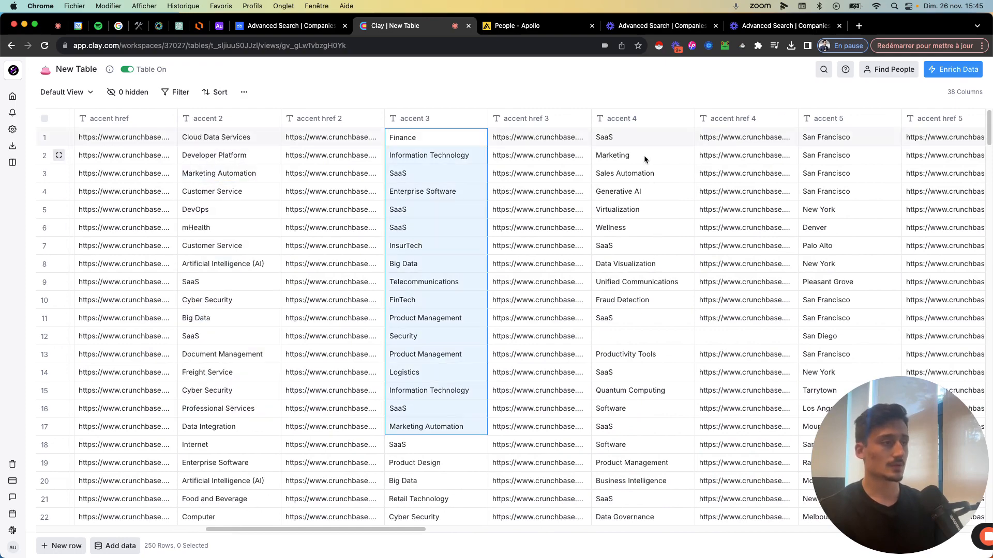
left_click_drag(643, 137, 635, 302)
left_click_drag(381, 531, 210, 528)
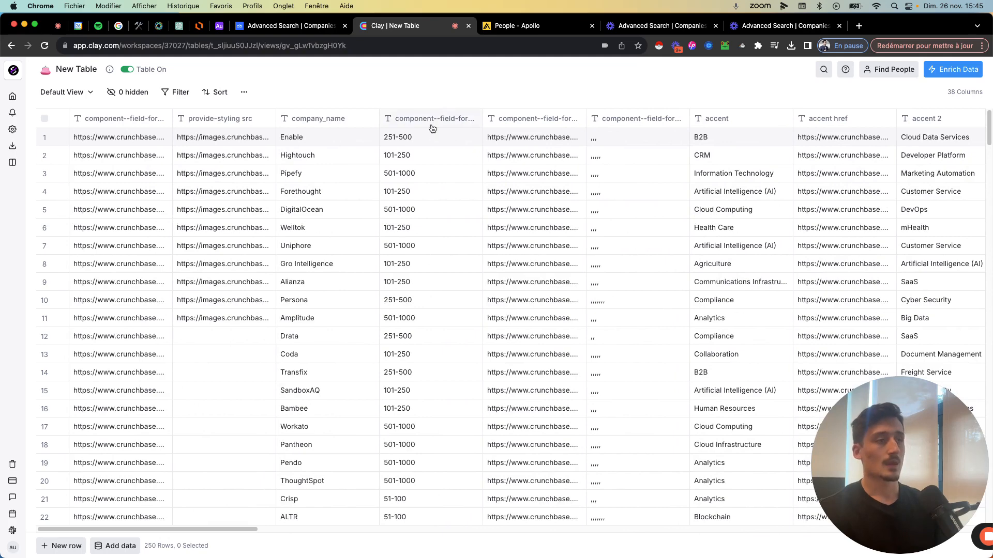
Inspect the first five columns and the settings of component--field-formatter href 2, closing them without changes.
left_click(129, 118)
left_click(240, 119)
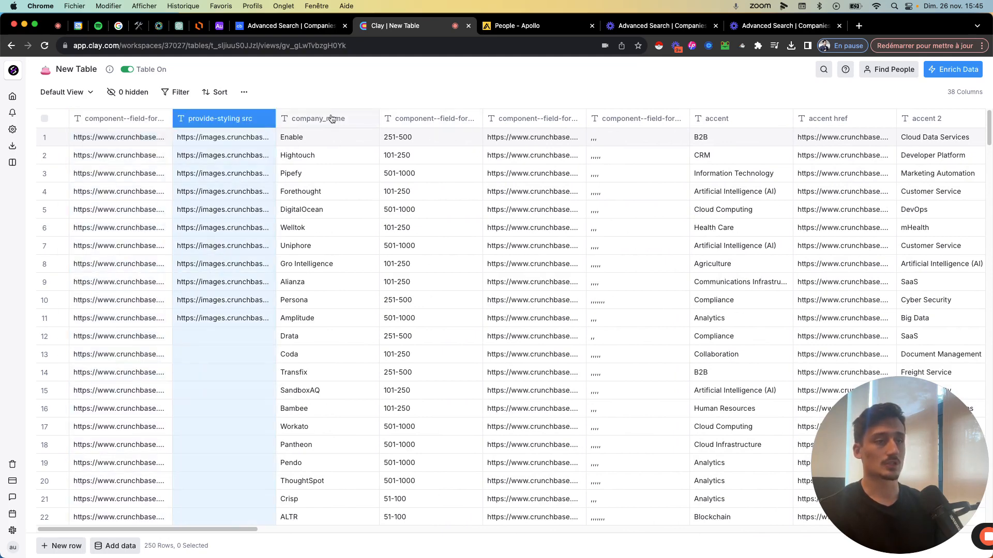
left_click(331, 119)
left_click(421, 119)
mouse_move(455, 238)
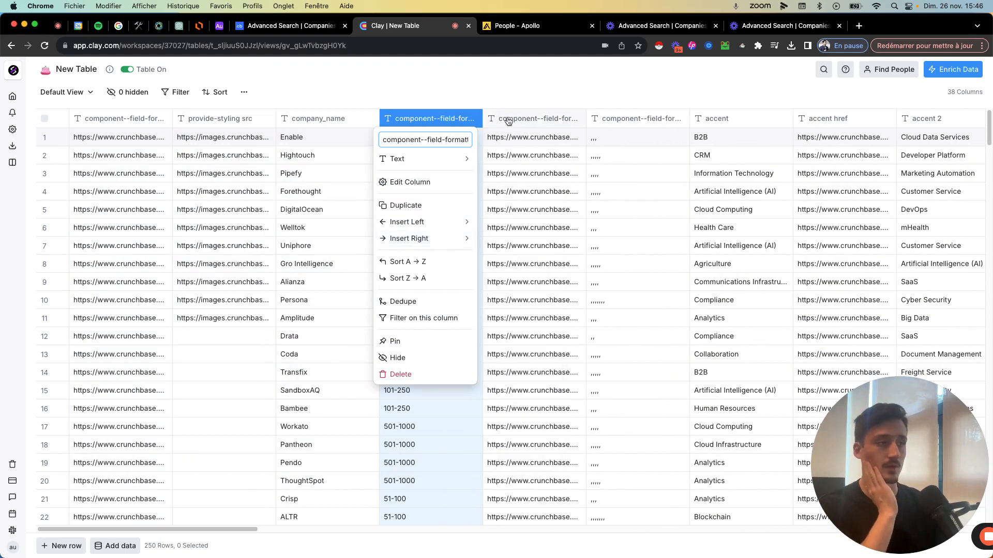
left_click(531, 122)
double_click(539, 139)
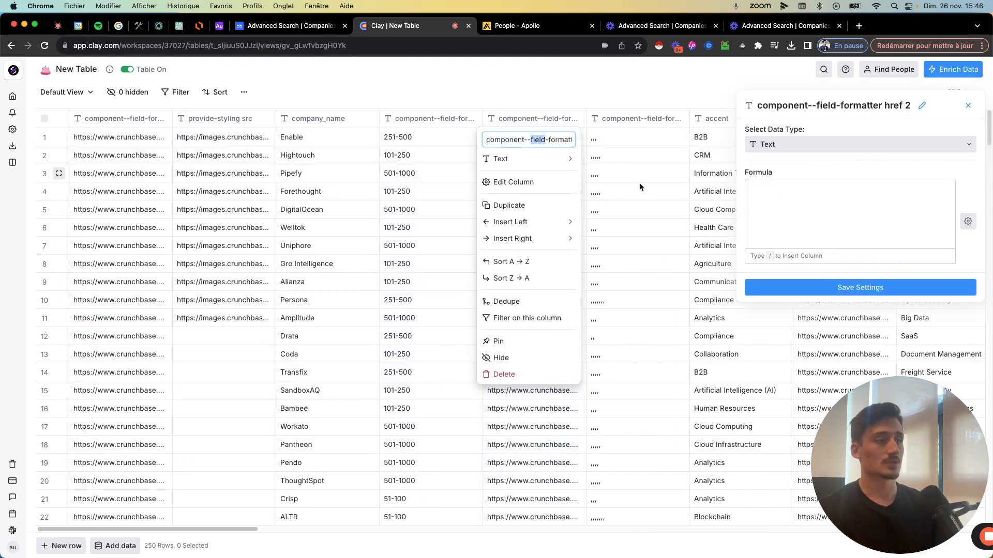
left_click(640, 186)
left_click(536, 119)
left_click(967, 105)
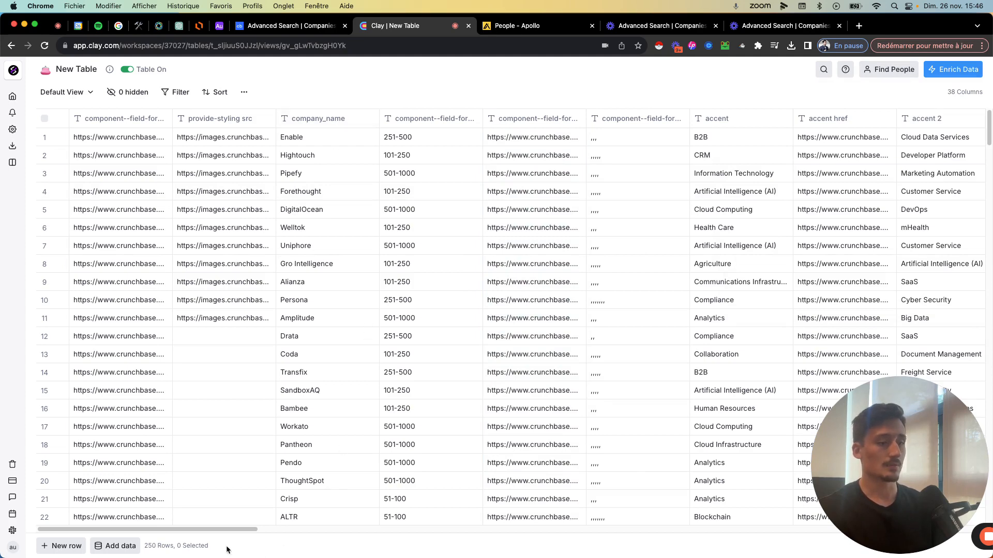
Move the company_domain column to directly before company_name.
left_click_drag(222, 530, 695, 502)
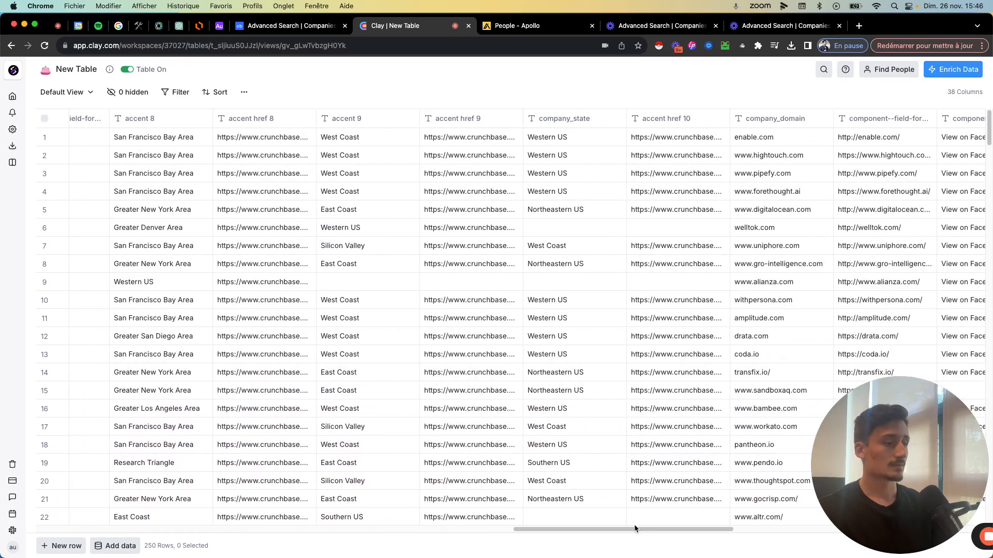
left_click_drag(634, 528, 690, 506)
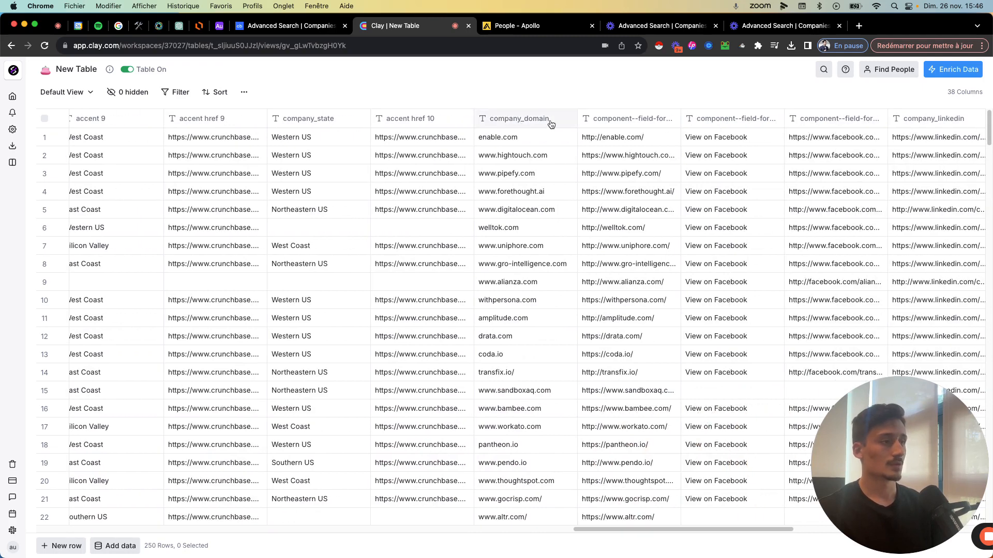
scroll(131, 125, "left", 10)
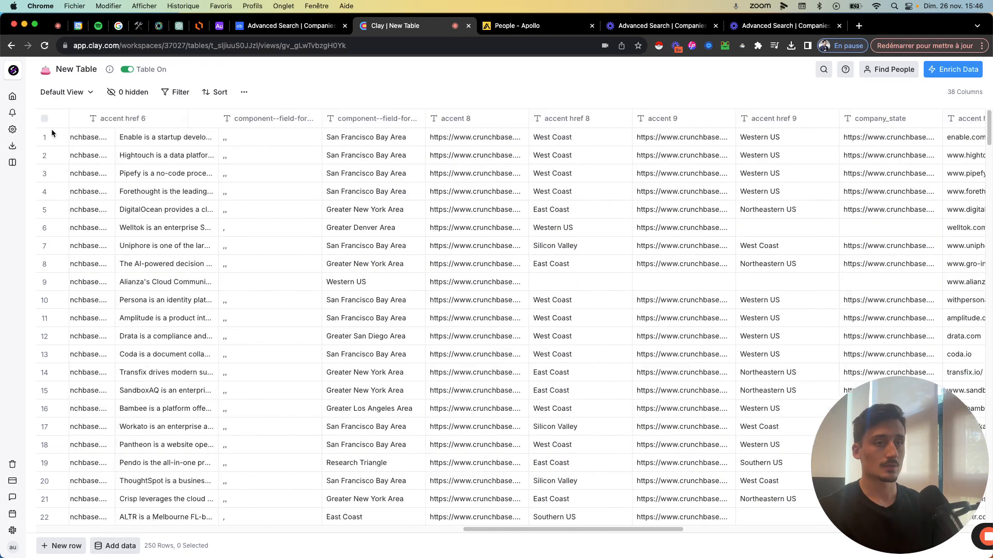
scroll(51, 130, "left", 15)
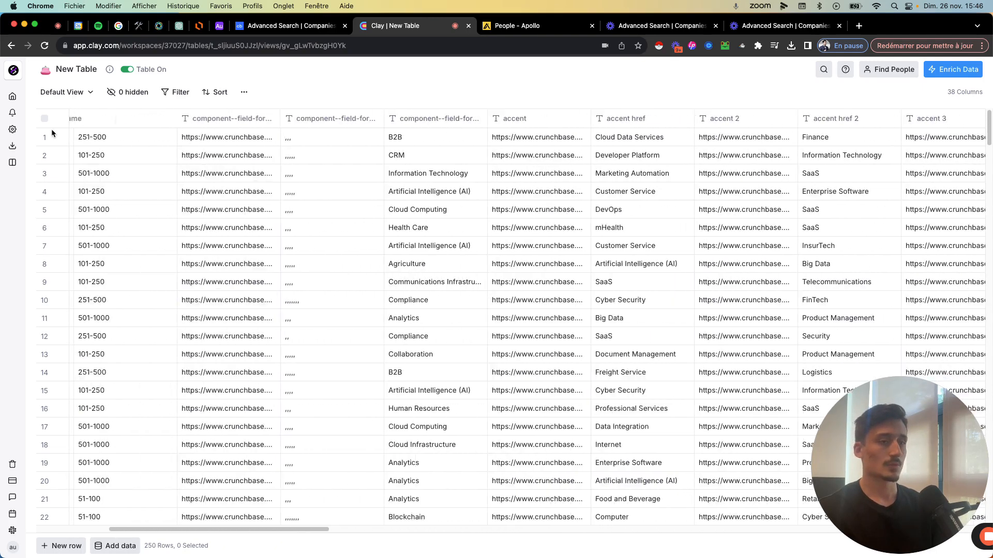
scroll(51, 129, "left", 5)
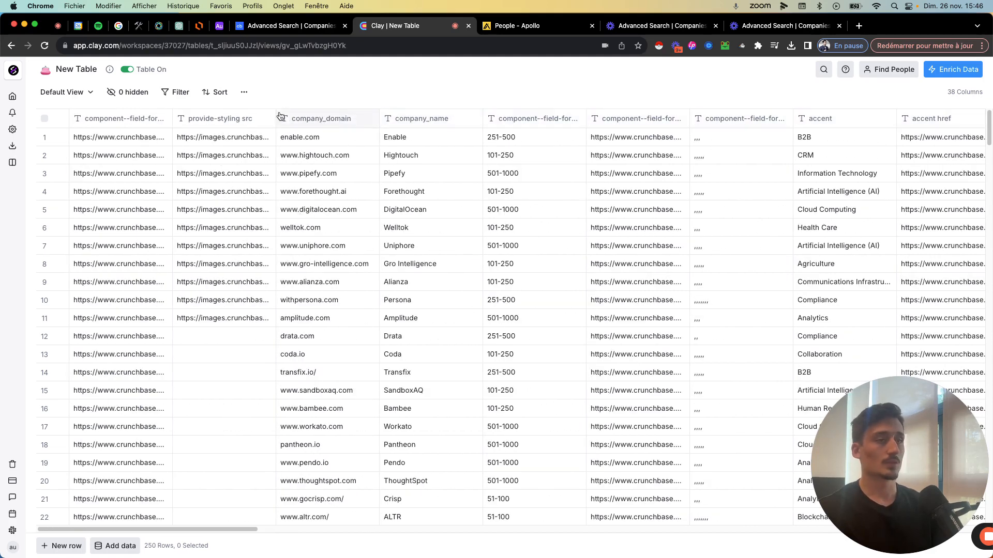
Filter the table to rows where company_domain is empty.
left_click(315, 118)
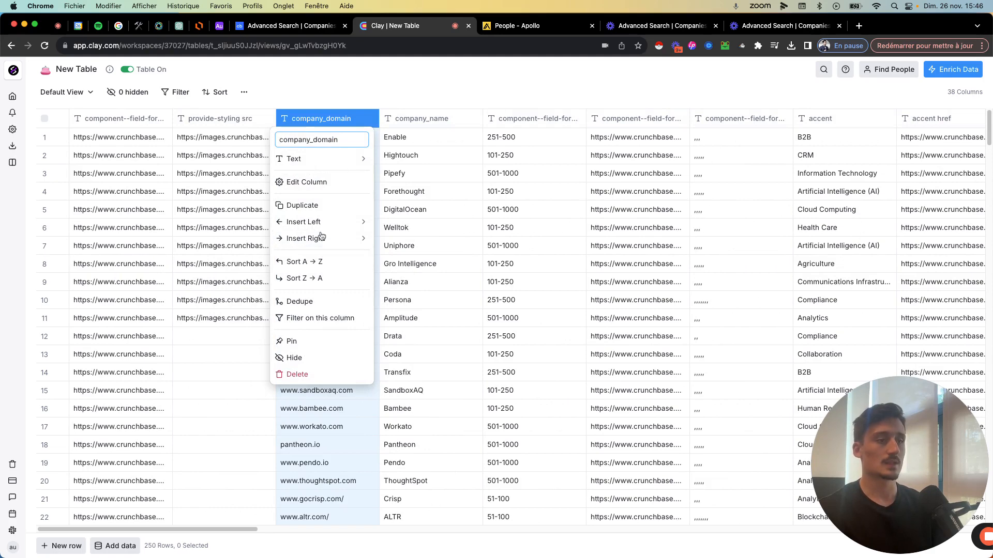
left_click(320, 318)
left_click(346, 117)
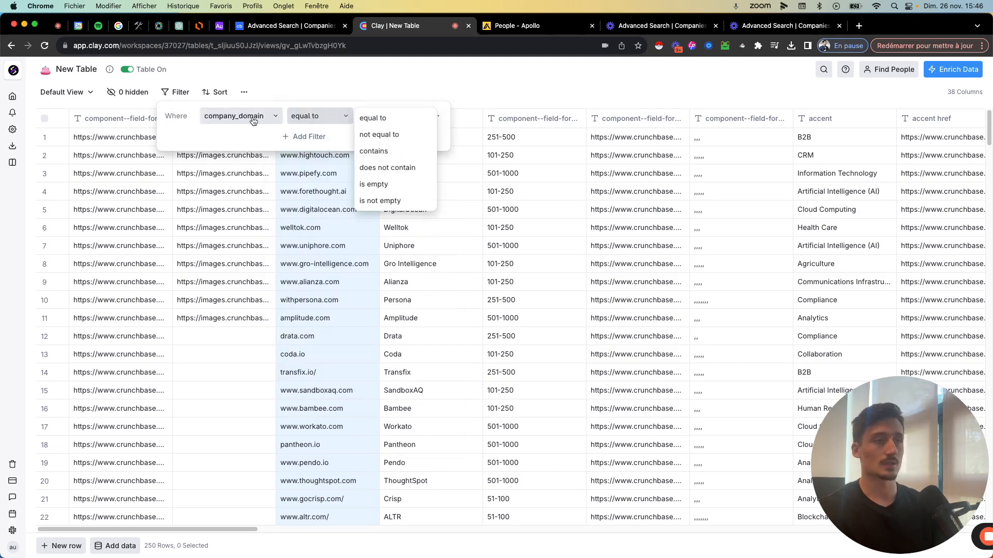
left_click(373, 184)
left_click(399, 81)
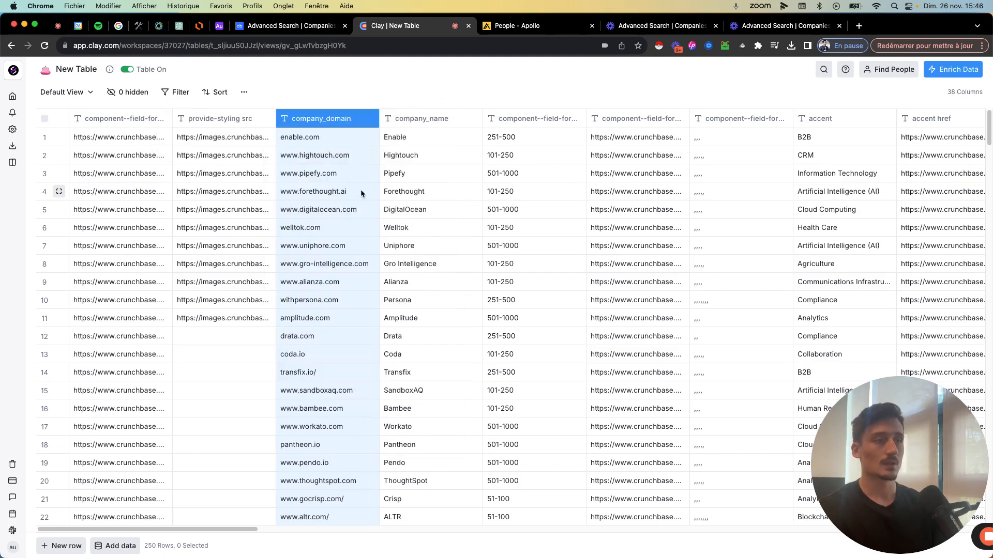
Delete the filter on the company_domain column so the table is unfiltered.
left_click(341, 123)
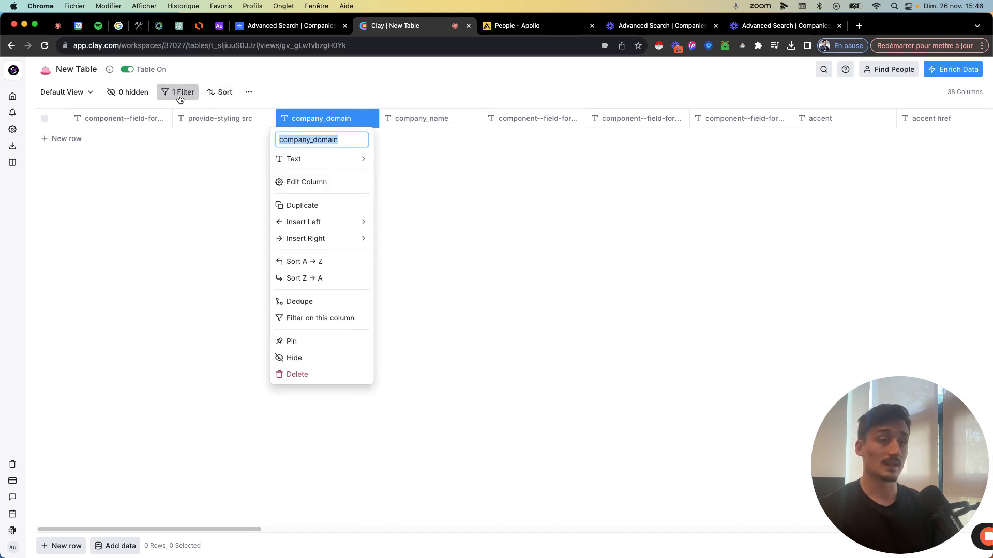
left_click(187, 98)
left_click(186, 97)
left_click(355, 99)
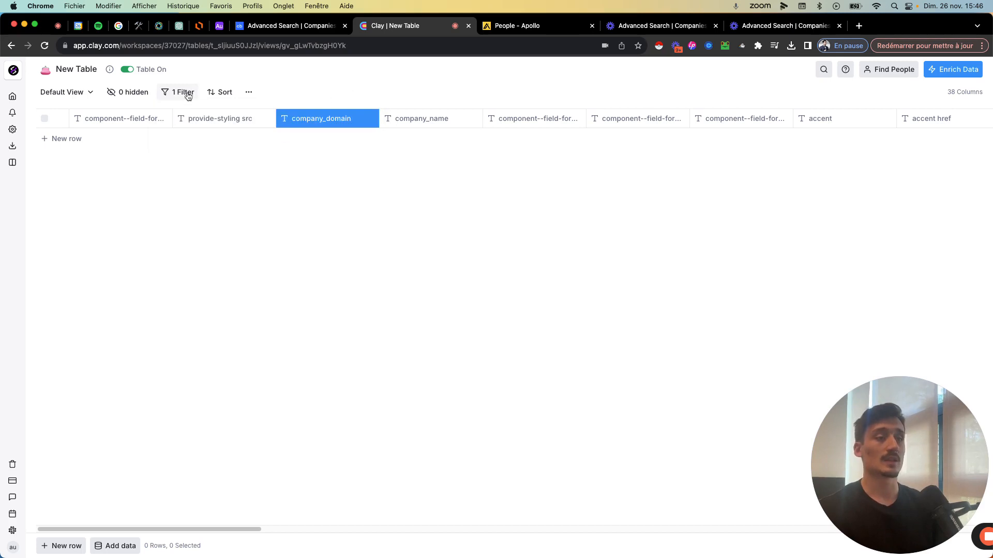
left_click(186, 95)
left_click(347, 116)
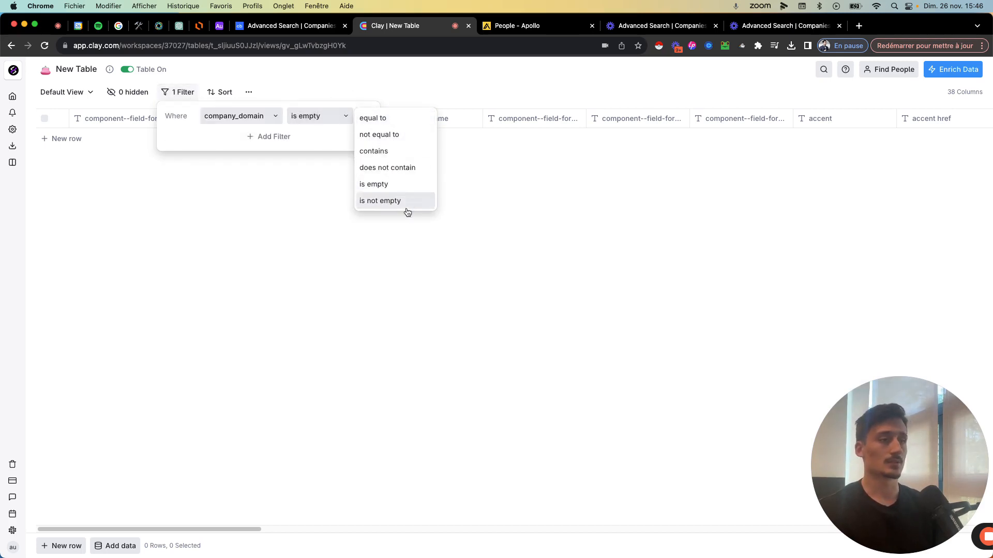
left_click(320, 115)
left_click(365, 116)
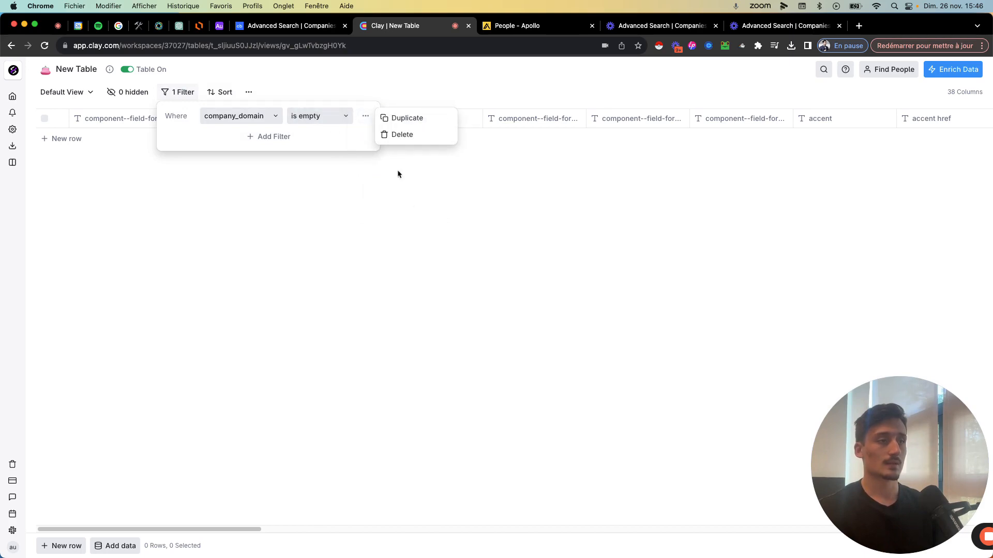
left_click(423, 133)
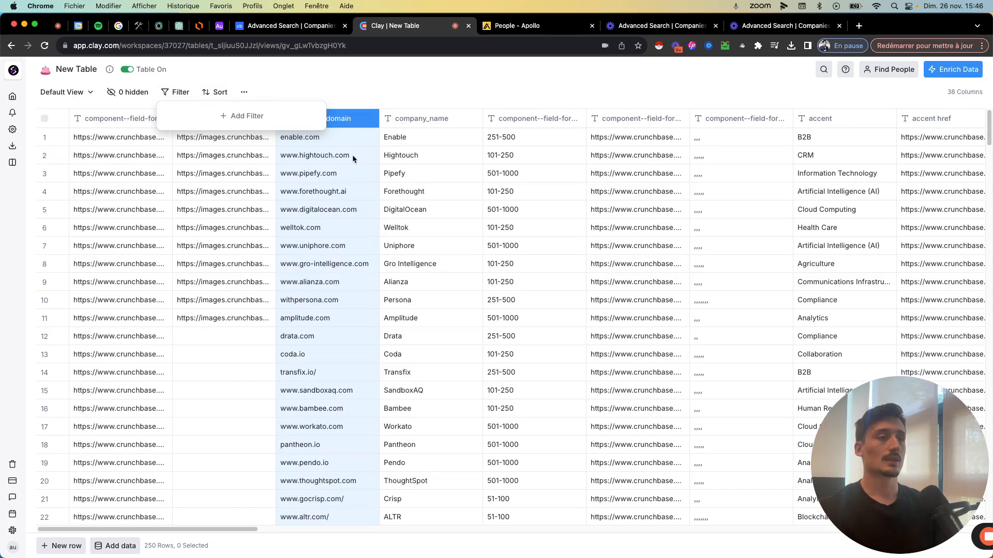
Add a new row at the end of the table and enter Apple as its company_name.
left_click(991, 145)
left_click(992, 139)
left_click(992, 135)
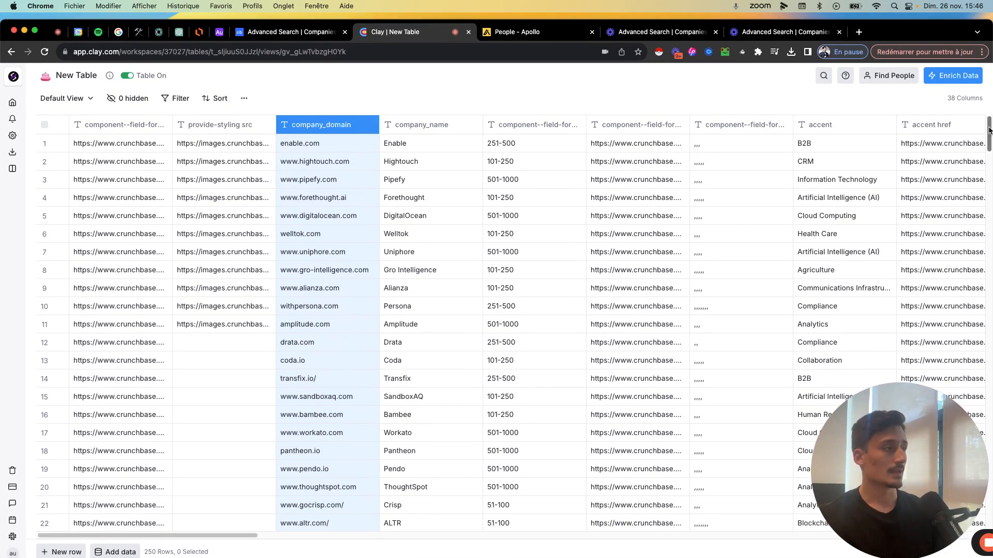
left_click_drag(989, 131, 987, 522)
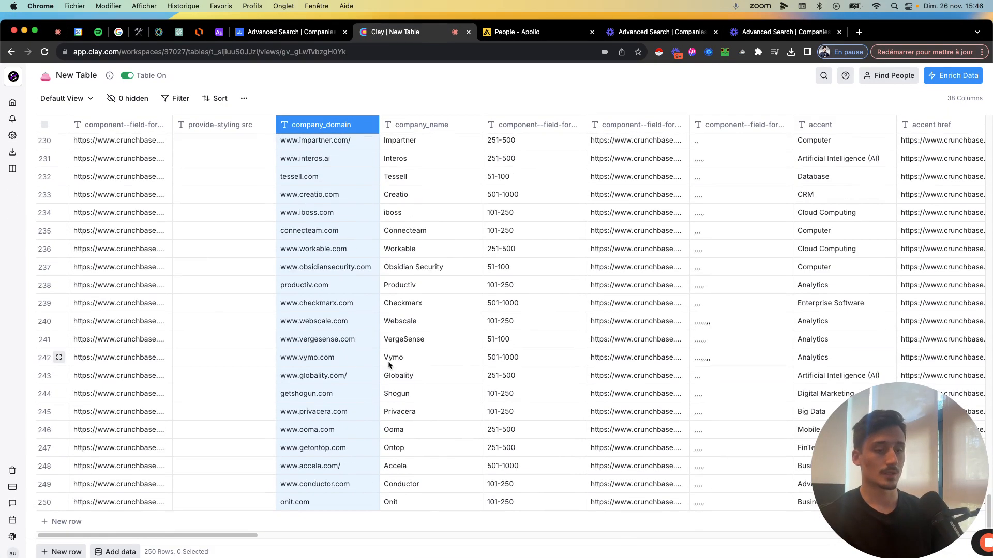
left_click(60, 528)
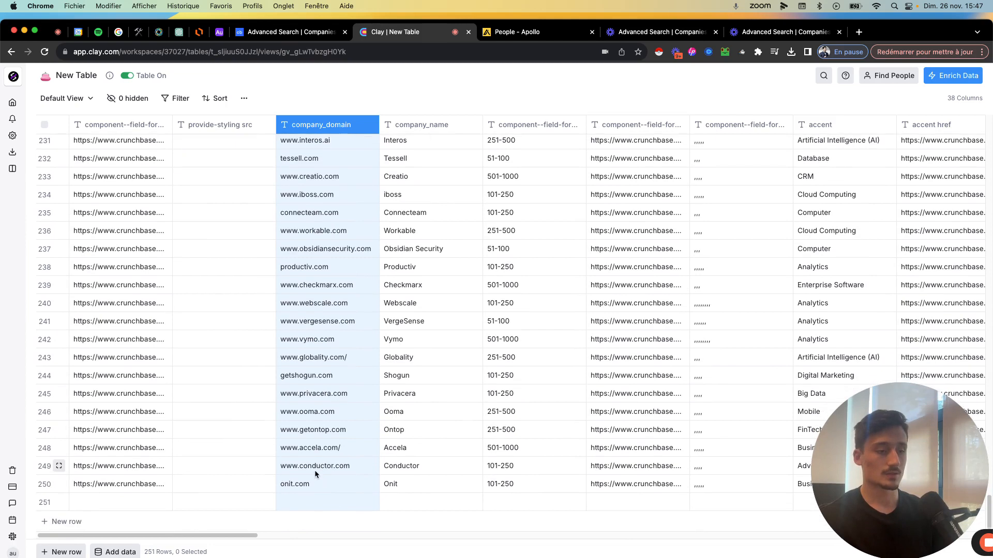
left_click(327, 498)
left_click(418, 500)
type("A")
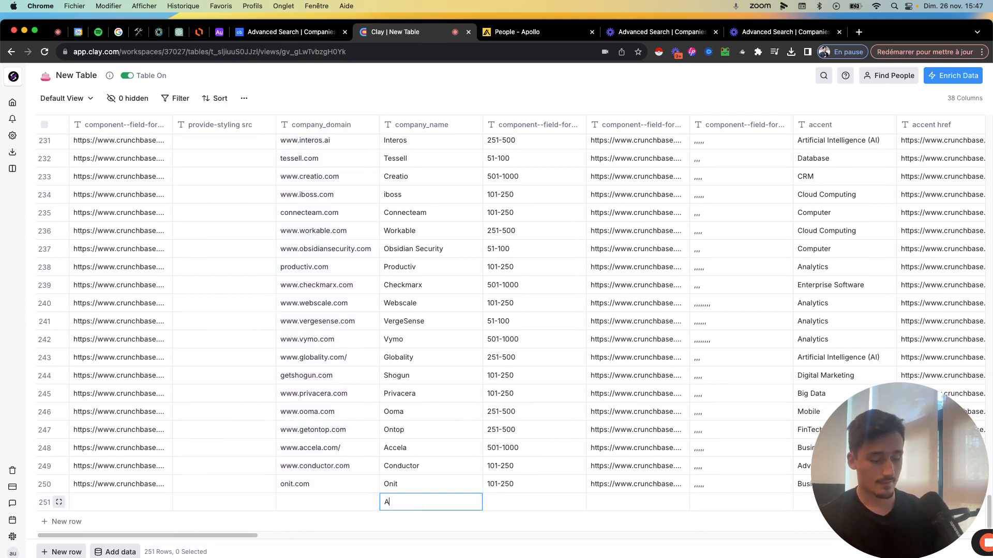
type("pple")
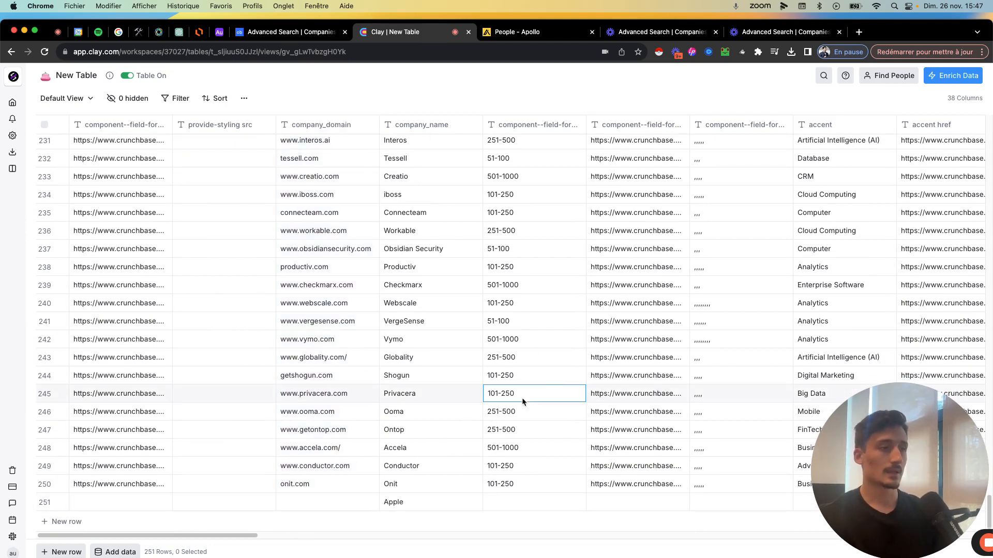
left_click(493, 393)
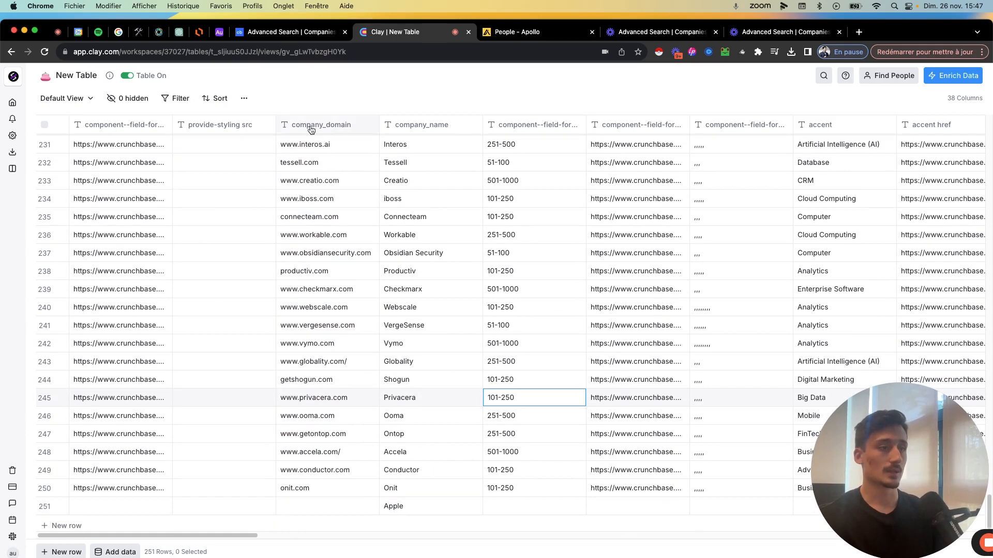
Move the company_domain column to directly after company_name.
left_click(316, 124)
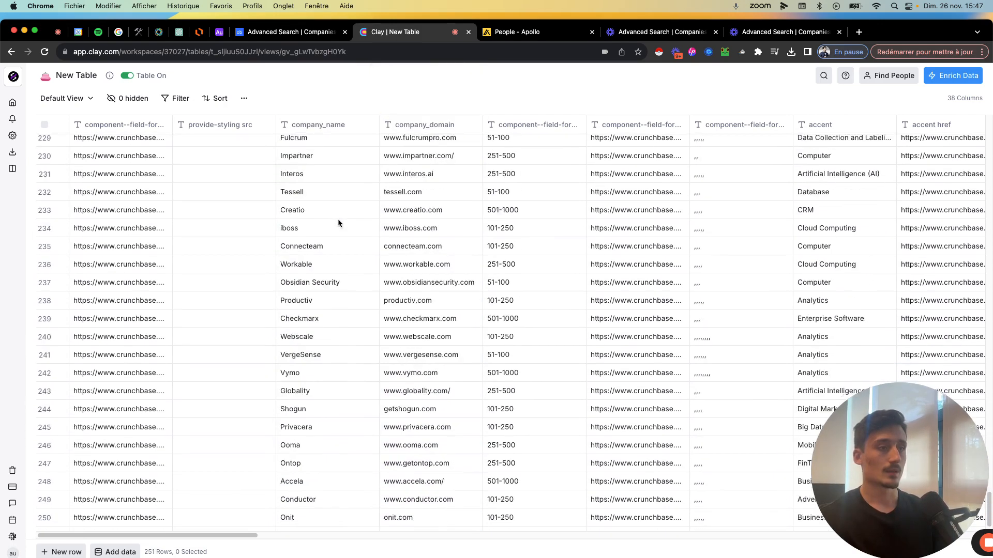
scroll(338, 223, "down", 2)
left_click(478, 500)
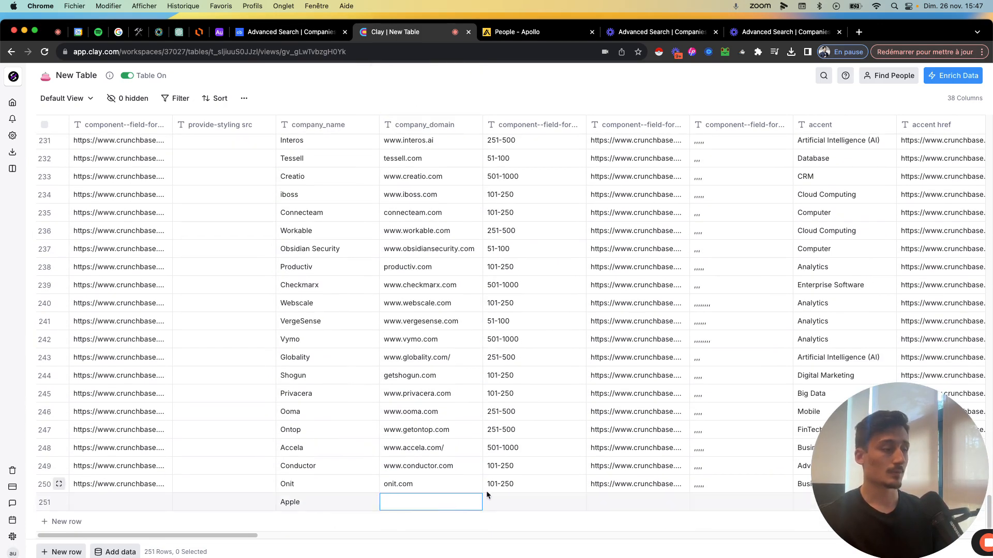
left_click(339, 507)
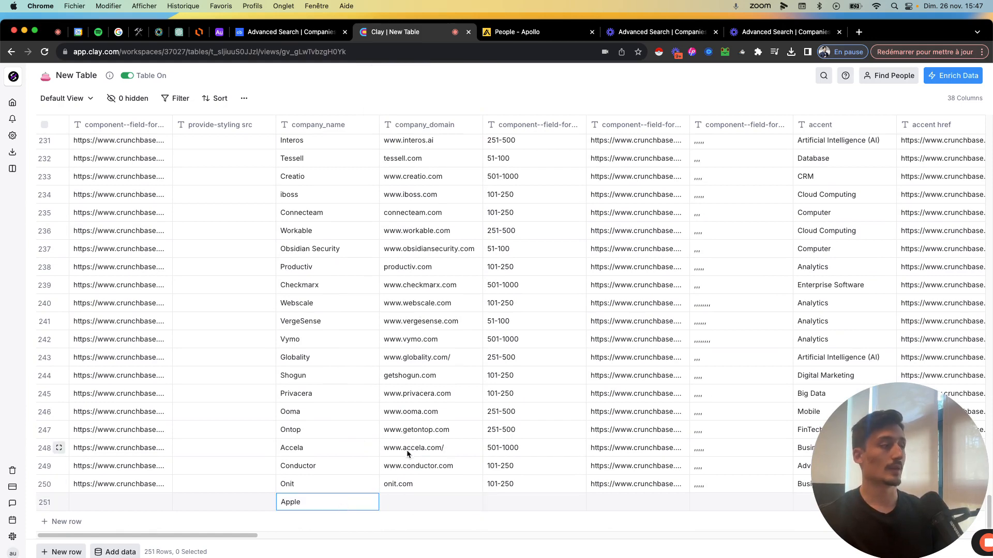
Add a filter on company_domain that keeps only the rows where it is empty.
left_click(424, 129)
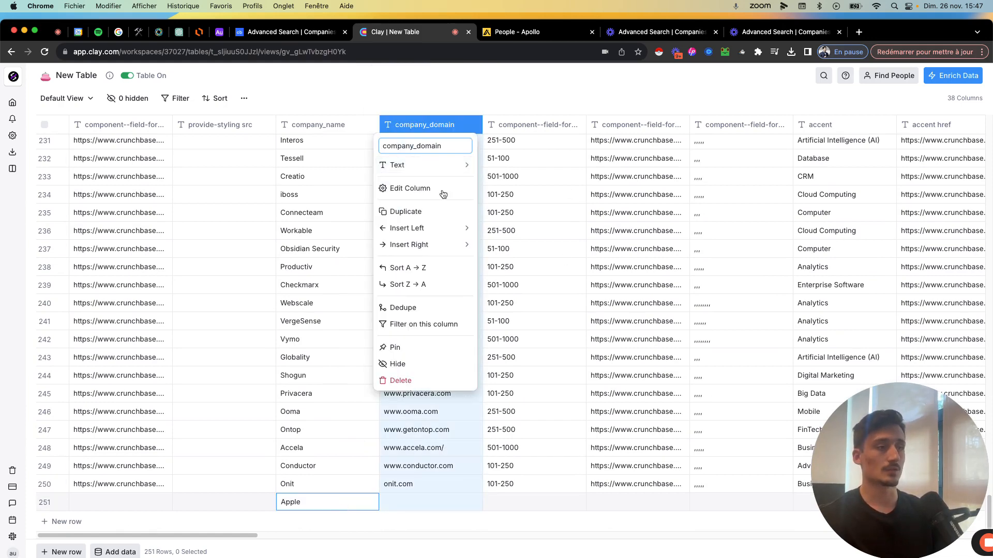
left_click(424, 324)
left_click(319, 122)
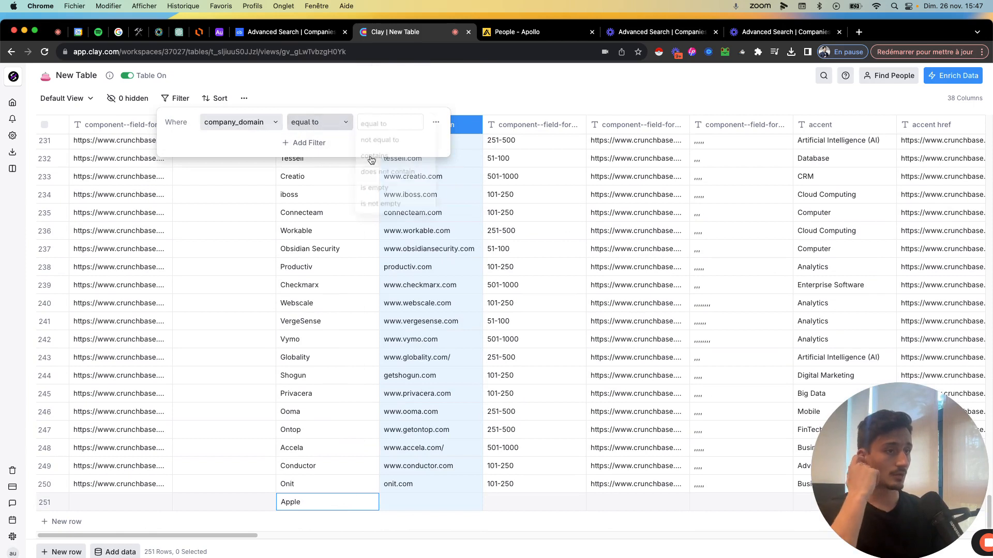
left_click(378, 190)
left_click(464, 86)
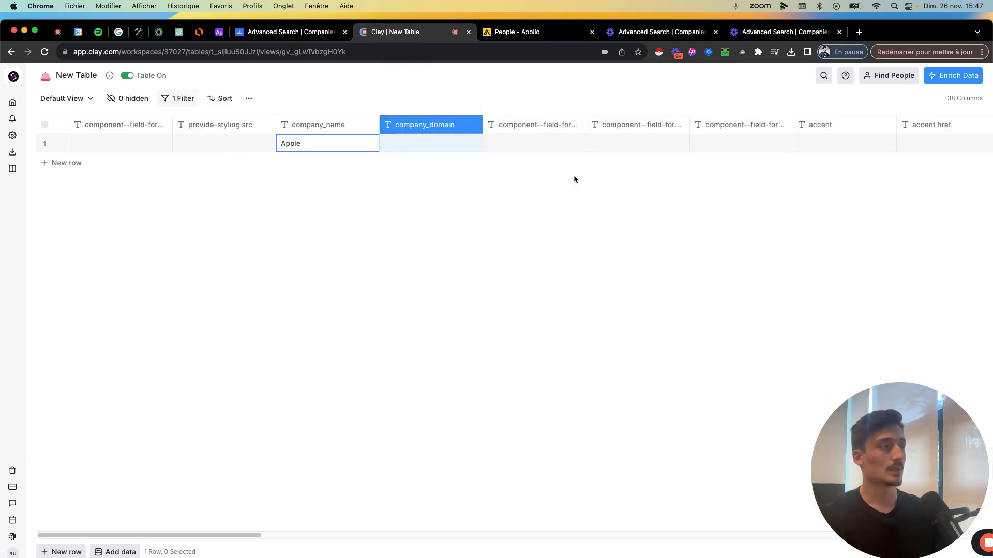
Add a new enrichment column by searching for "find domain from company name" and choosing the free Clearbit integration.
left_click_drag(208, 528, 853, 517)
left_click(943, 125)
left_click(921, 160)
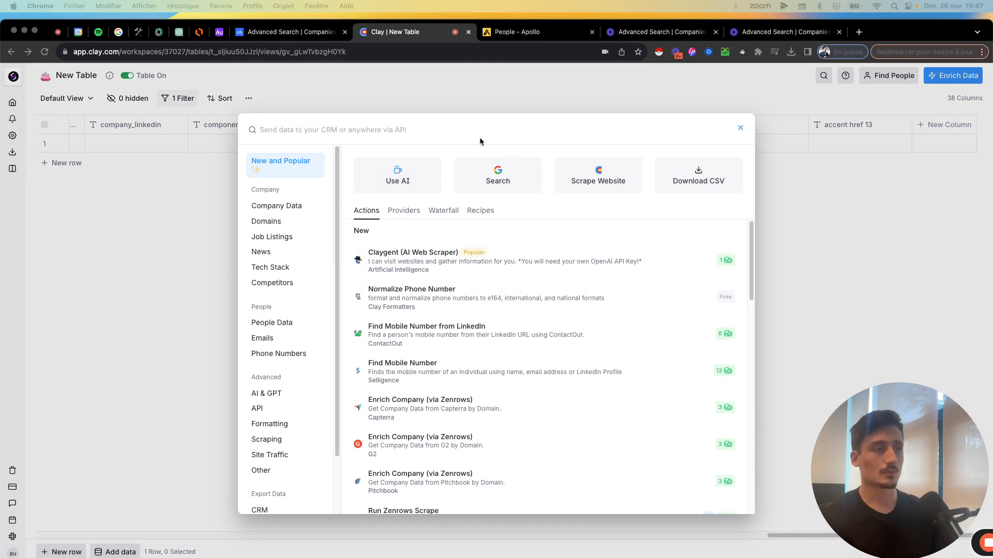
left_click(388, 130)
type("find domain from company name")
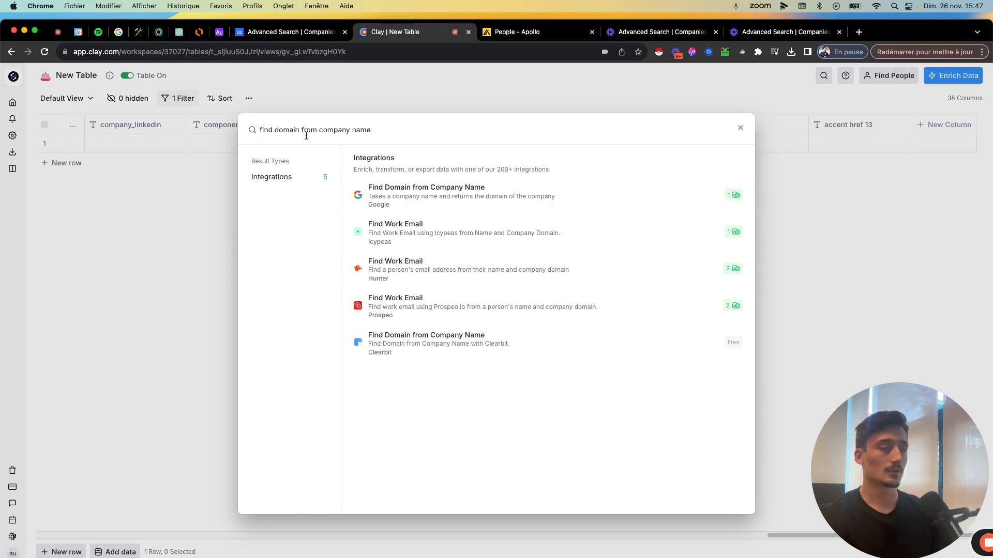
left_click(455, 335)
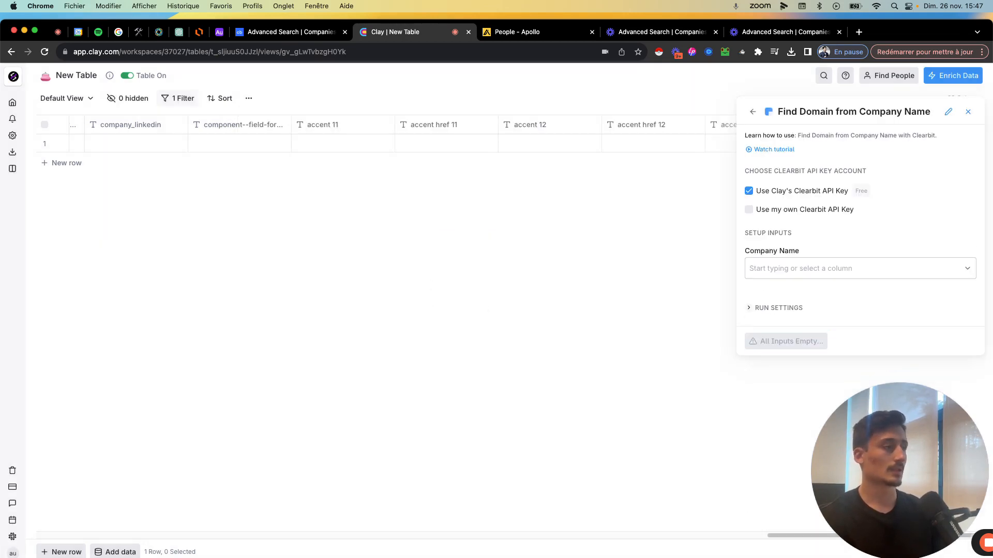
Set the enrichment's Company Name input to the company_name column.
left_click(751, 268)
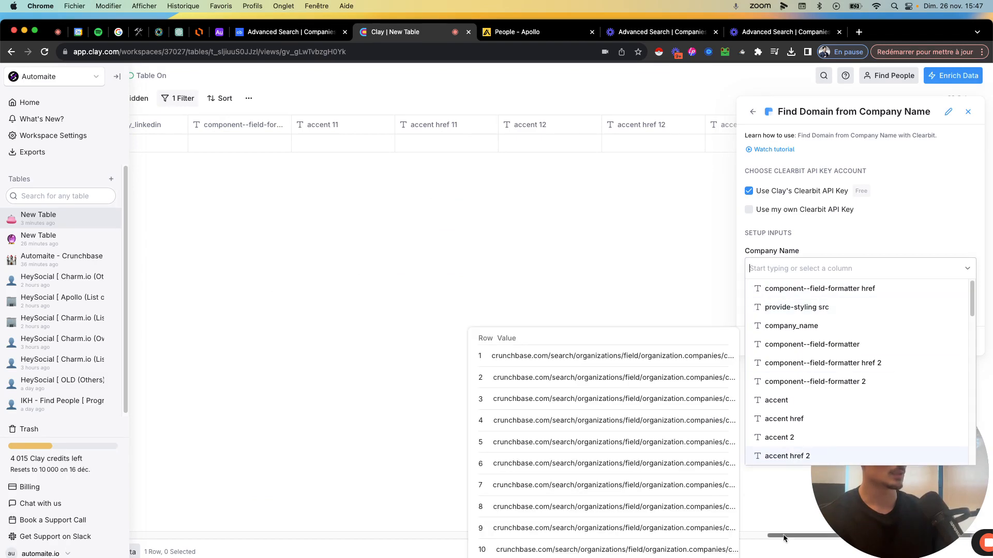
left_click_drag(781, 536, 57, 532)
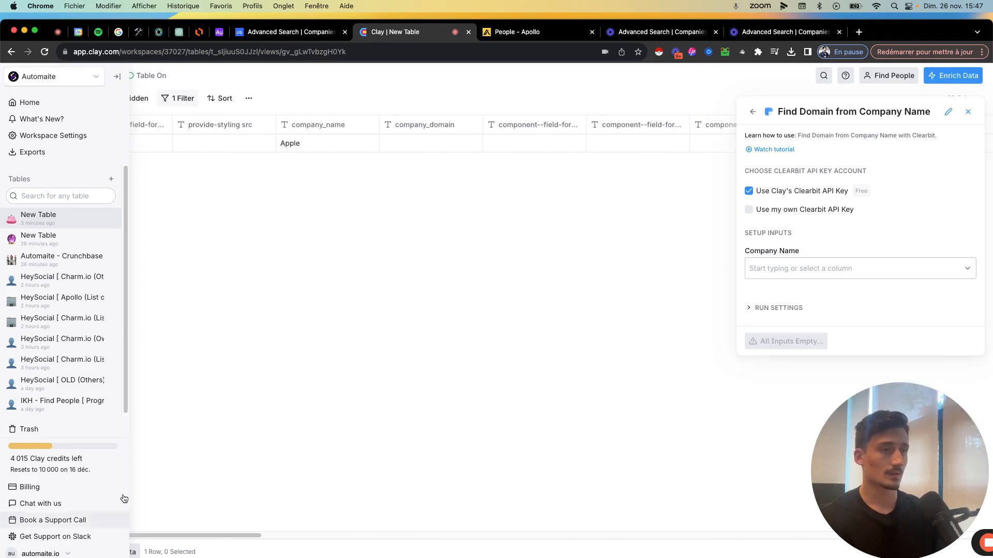
left_click(815, 266)
left_click(816, 326)
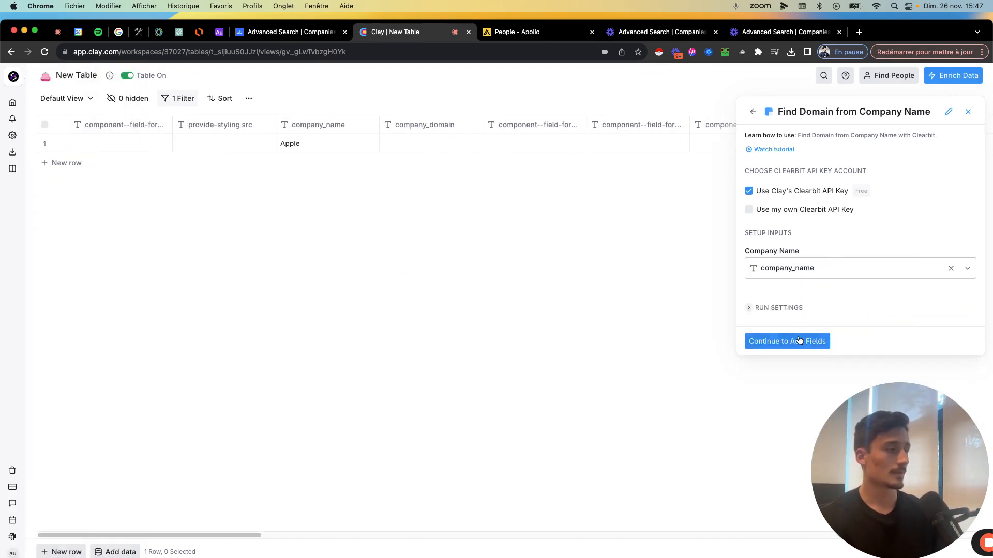
Add the Domain field as an output column and run the enrichment on the one row in this view.
left_click(799, 340)
left_click(826, 216)
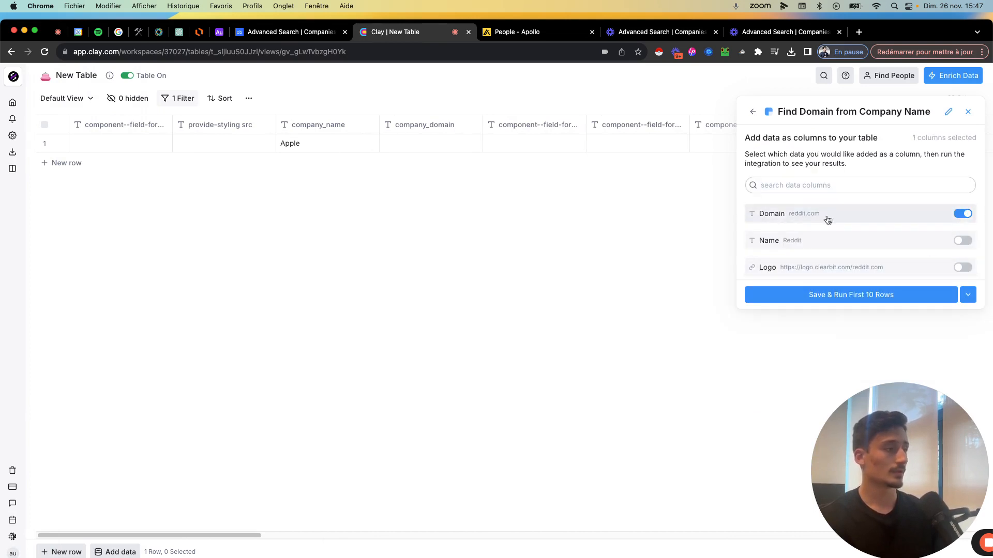
left_click(968, 294)
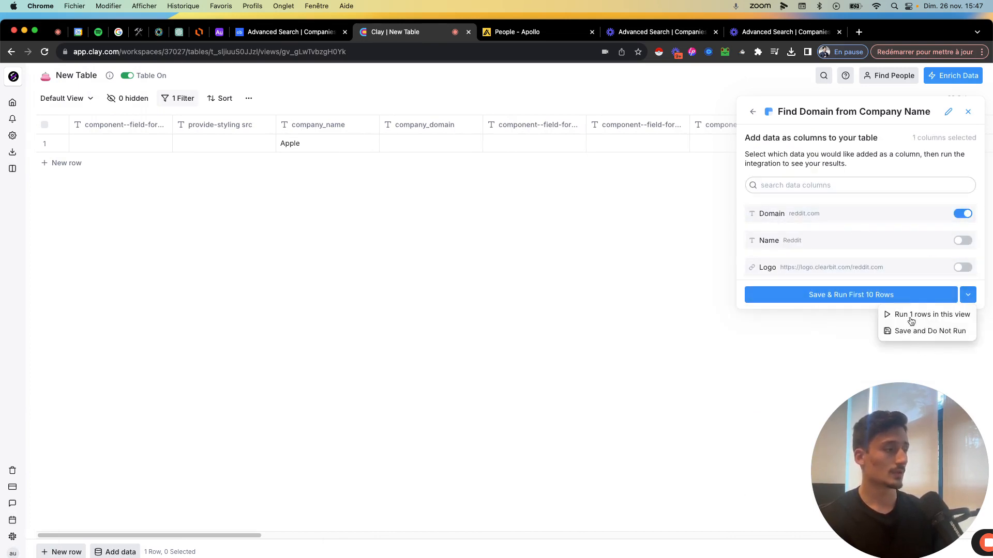
left_click(914, 320)
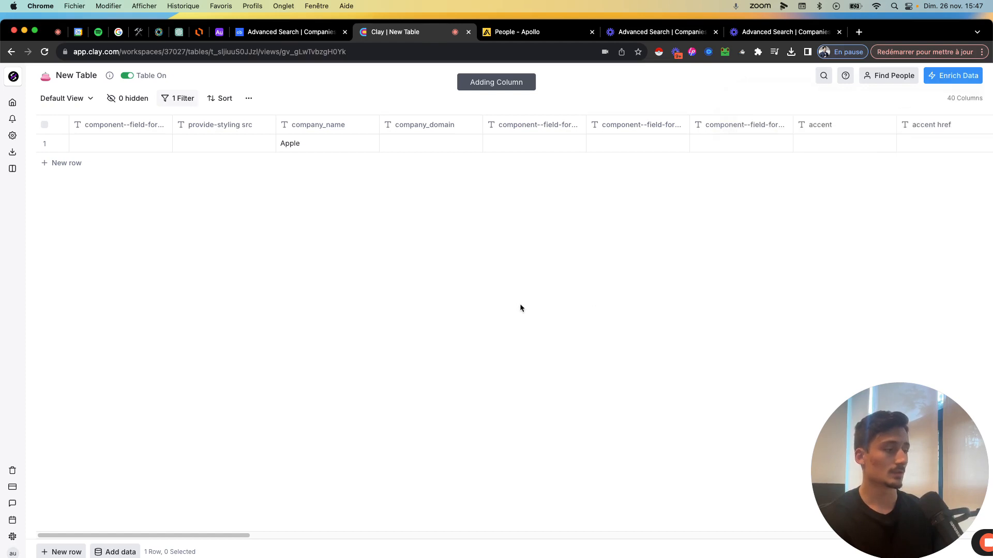
Move the Find Domain from Company Name column from the table's end to between company_name and company_domain.
left_click_drag(784, 536, 52, 531)
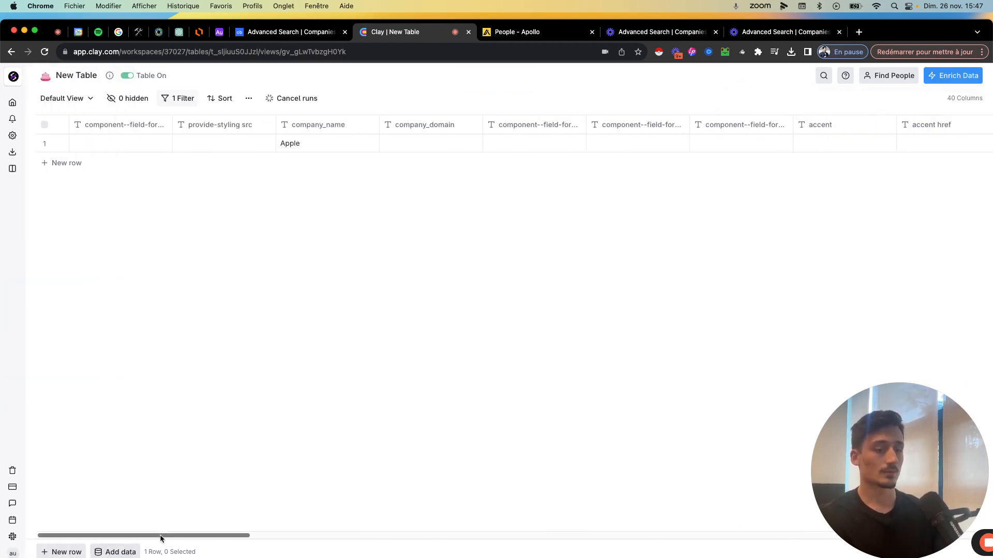
left_click_drag(159, 537, 982, 481)
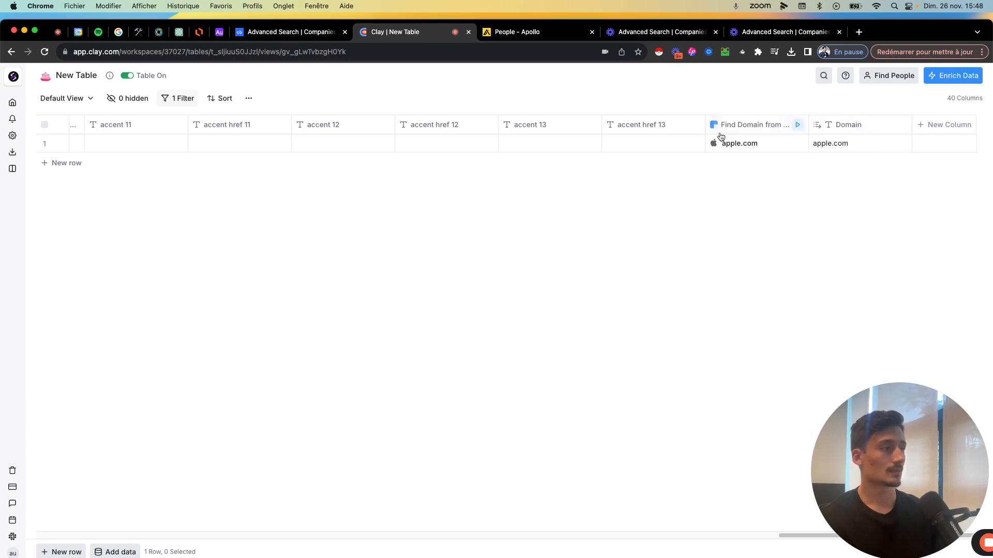
scroll(195, 139, "left", 15)
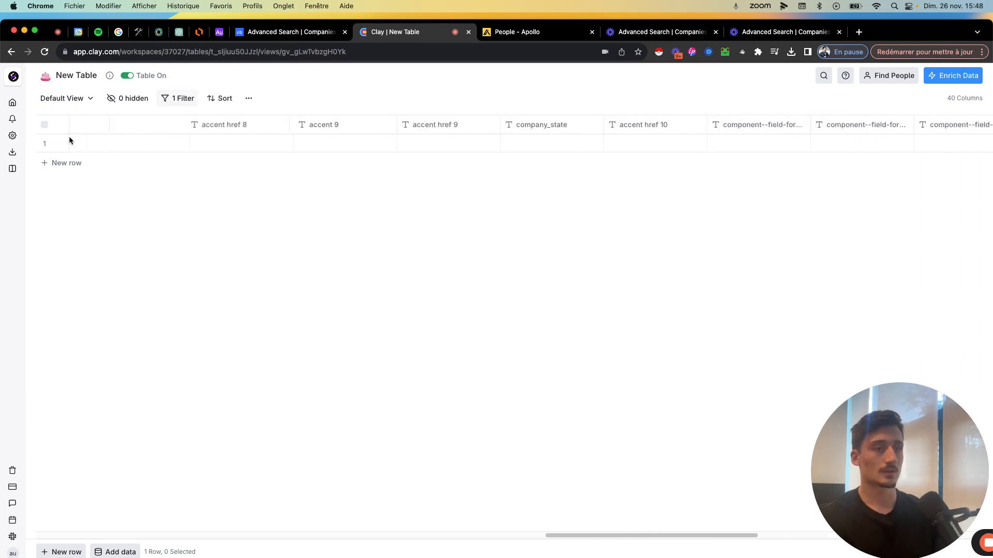
scroll(70, 140, "left", 20)
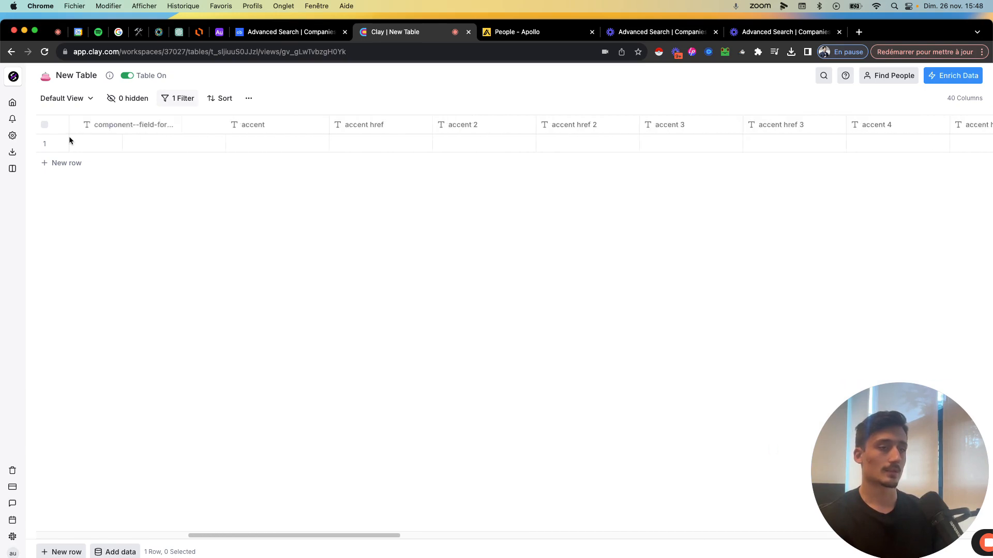
scroll(70, 135, "left", 15)
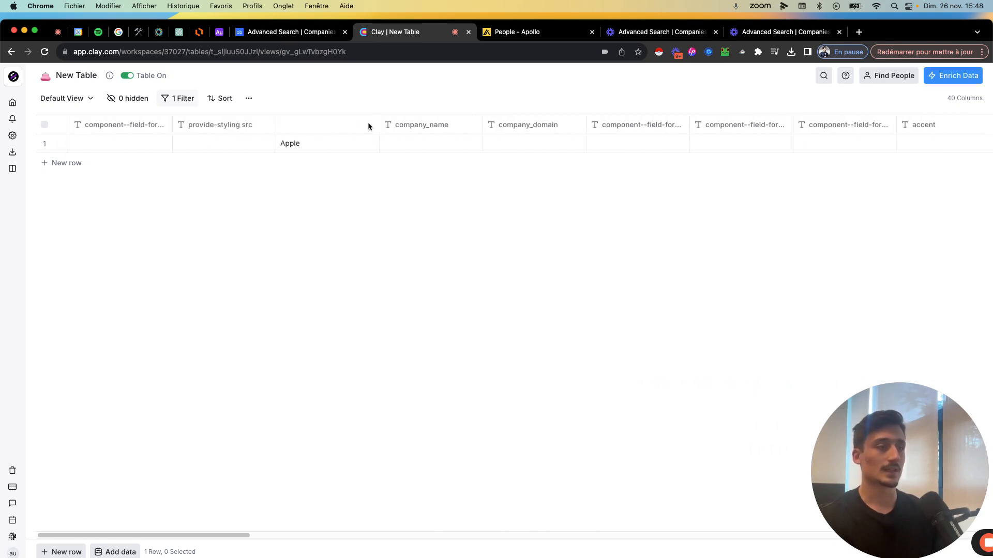
Move the Domain column from the table's end to directly after company_name.
left_click_drag(247, 536, 955, 532)
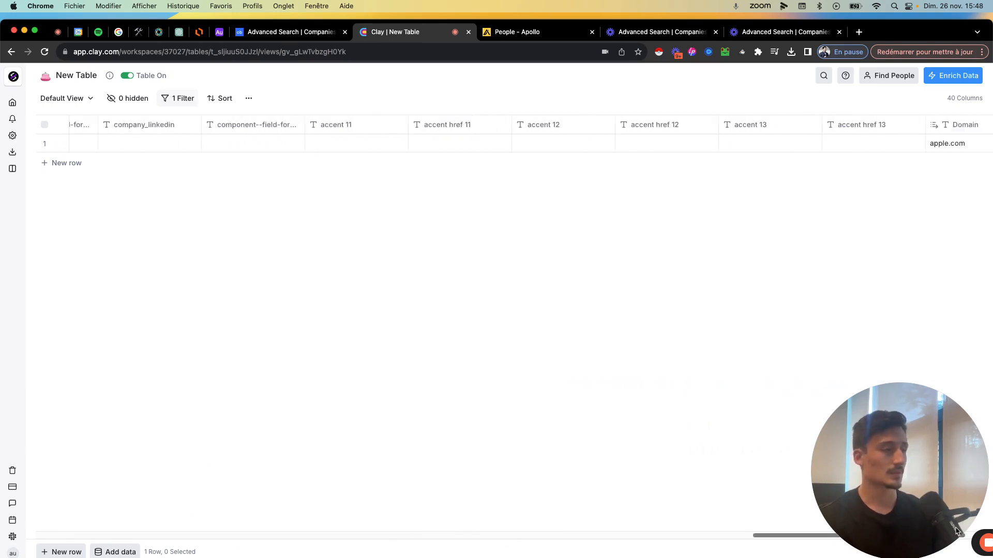
scroll(945, 195, "right", 3)
scroll(657, 139, "left", 10)
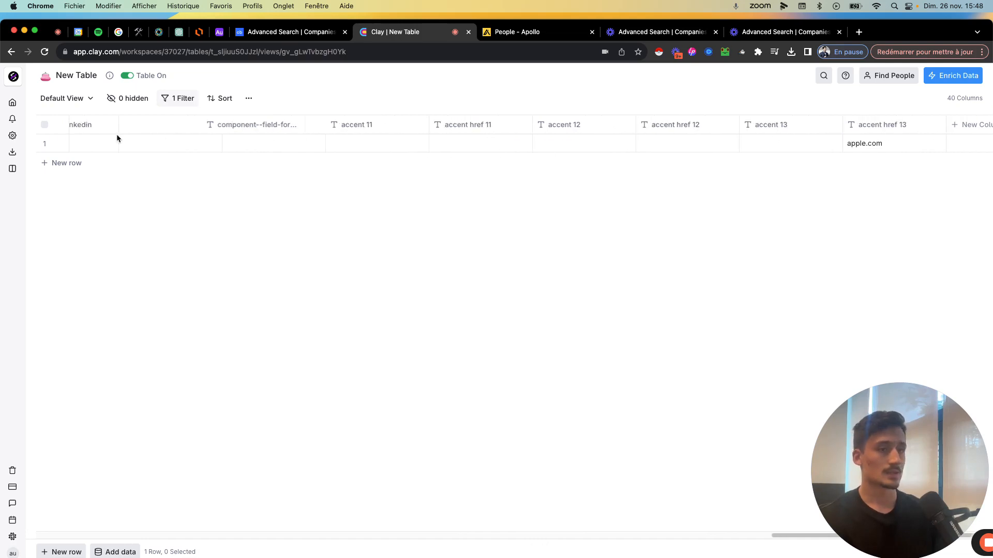
scroll(96, 138, "left", 15)
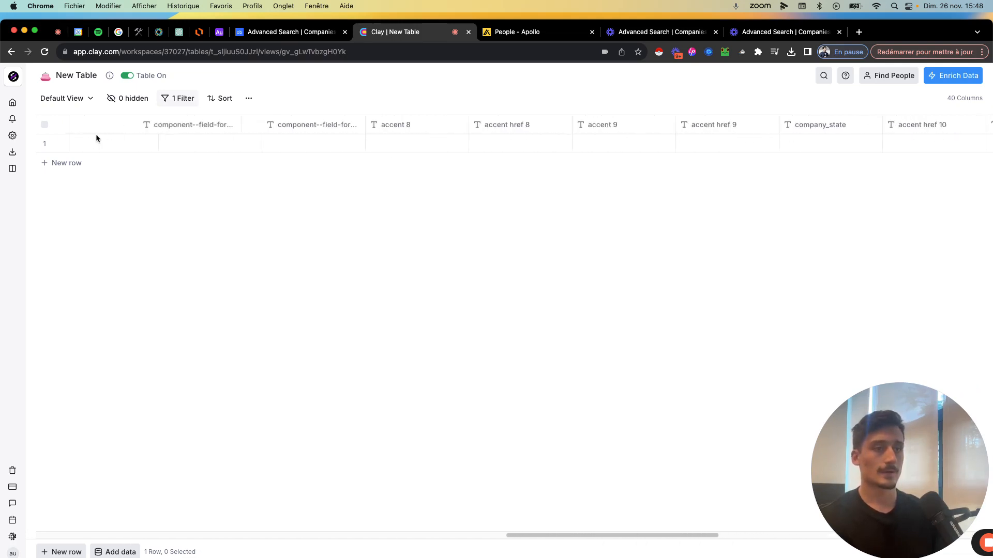
scroll(96, 138, "left", 12)
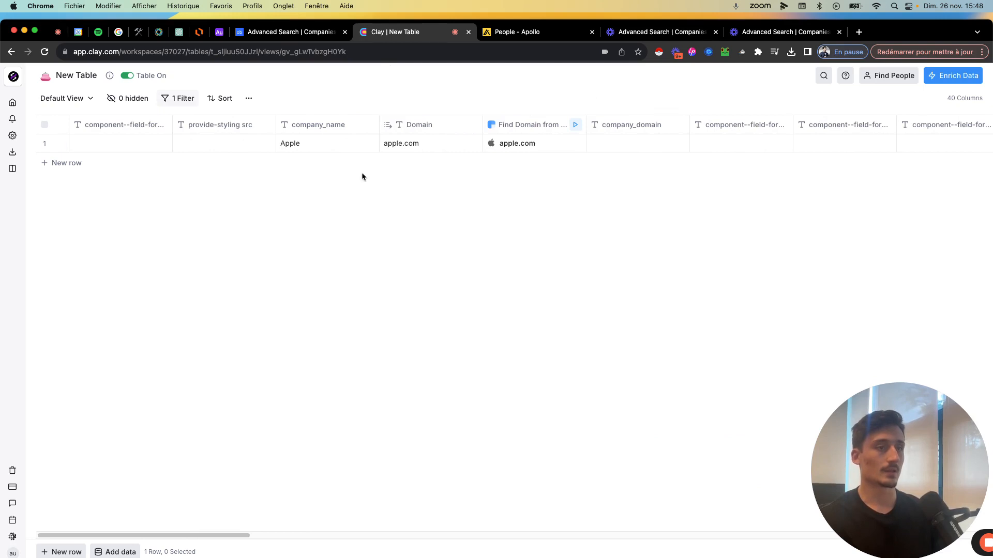
Copy apple.com from the Apple row's Domain cell into its company_domain cell.
left_click(449, 144)
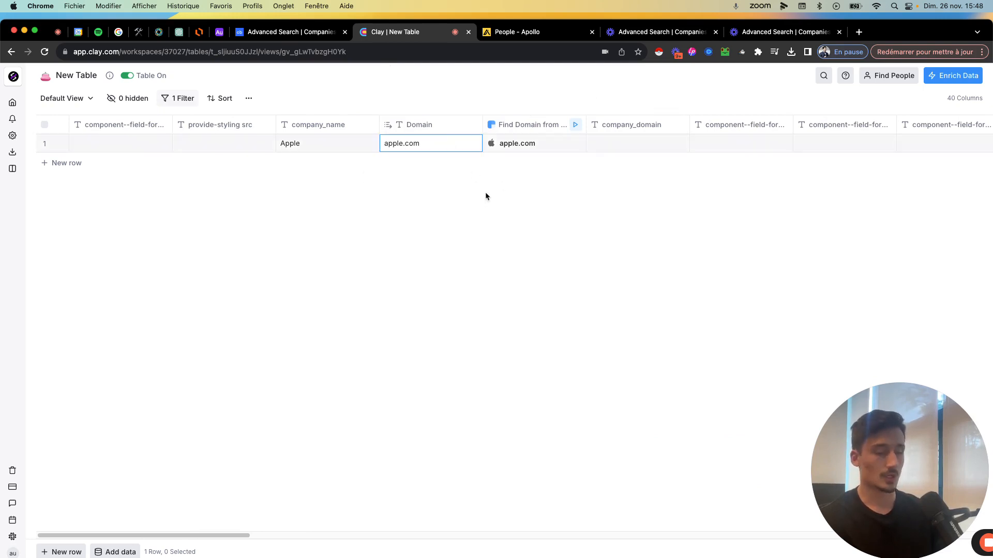
key("super+c")
left_click(617, 144)
key("super+v")
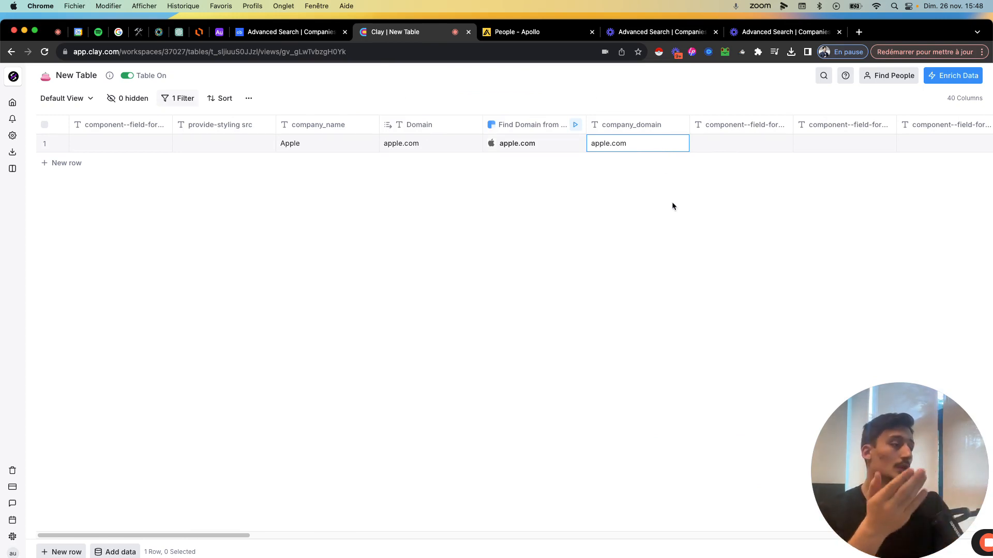
Remove the active filter from the table to bring back all rows.
left_click(185, 101)
left_click(364, 123)
left_click(421, 145)
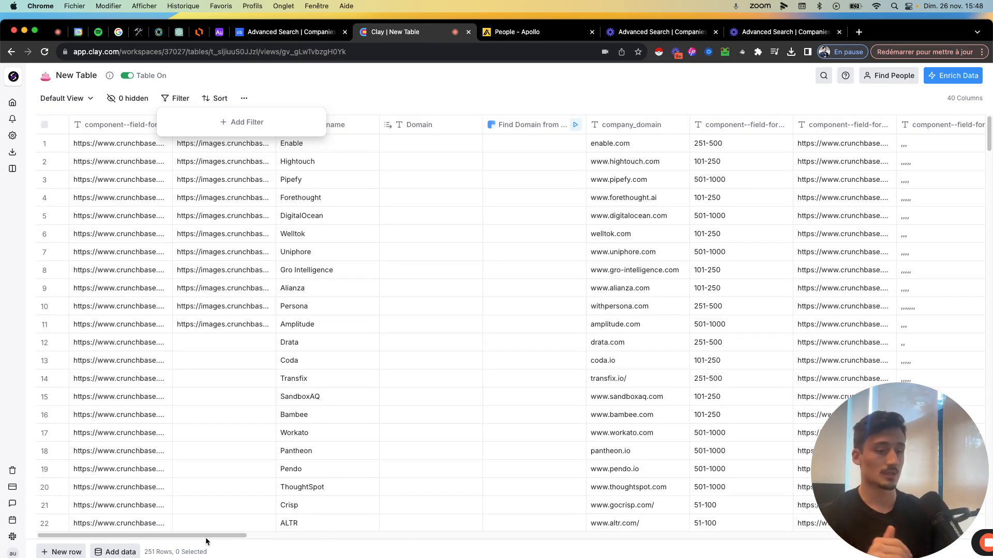
Select the whole company_domain column from the first row to row 251 and copy its values.
left_click(228, 535)
left_click_drag(231, 536, 322, 538)
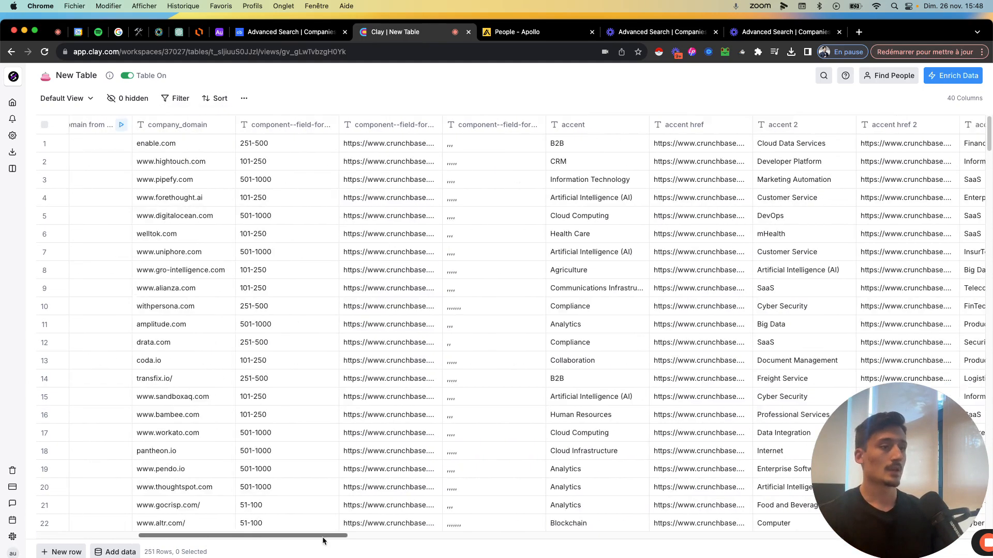
scroll(322, 541, "left", 5)
left_click(414, 144)
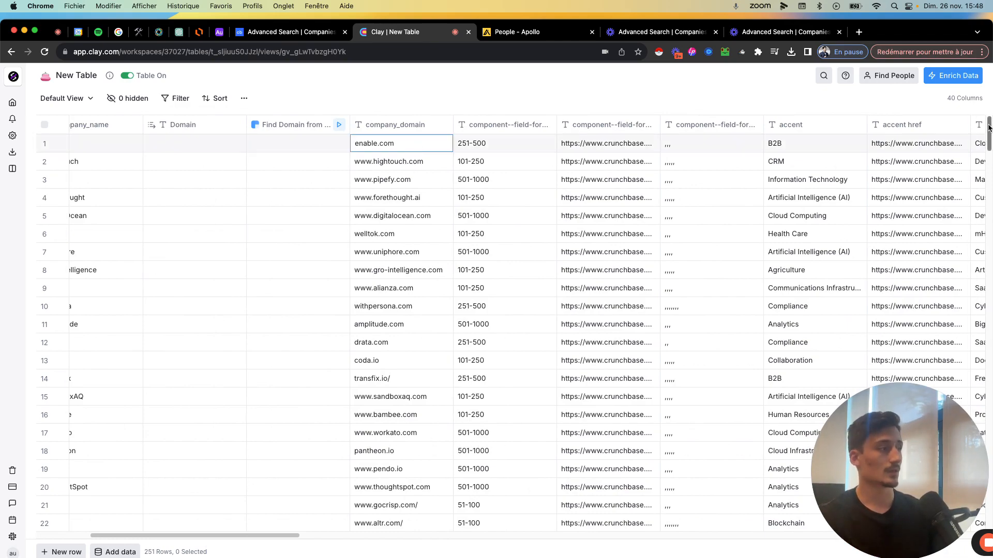
left_click_drag(988, 128, 988, 512)
left_click(389, 507, "shift")
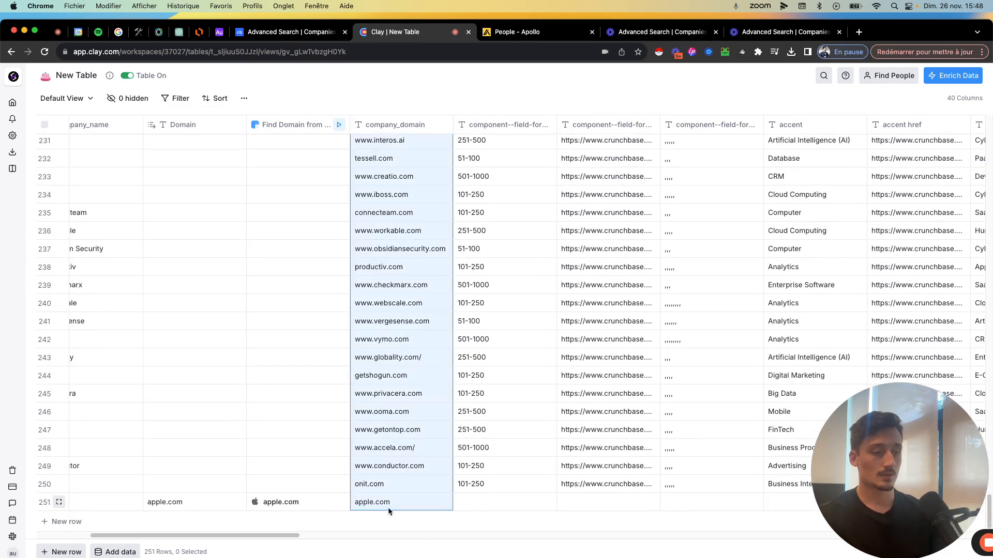
key("super+c")
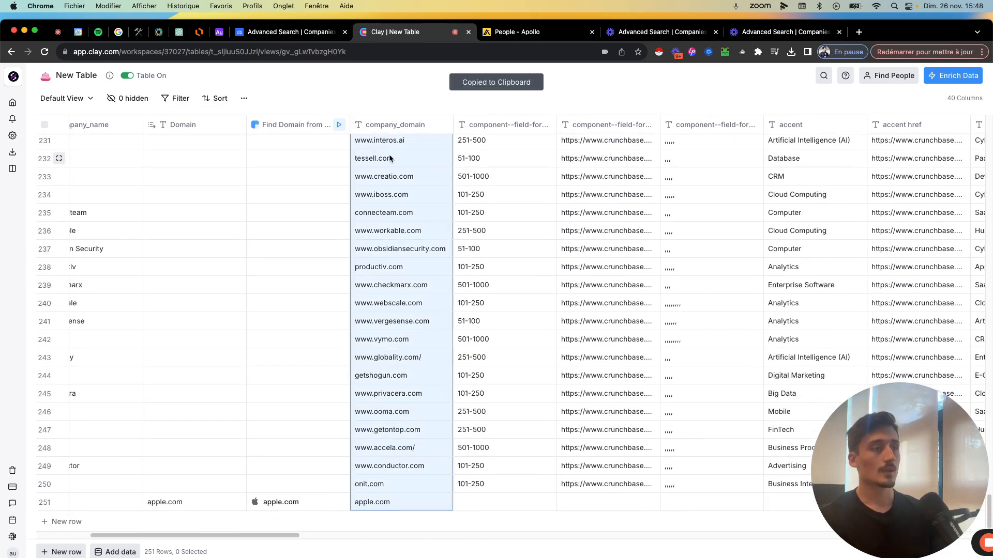
scroll(391, 188, "up", 10)
Switch to Apollo's people search and expand the Company filter's include list of companies.
left_click(514, 32)
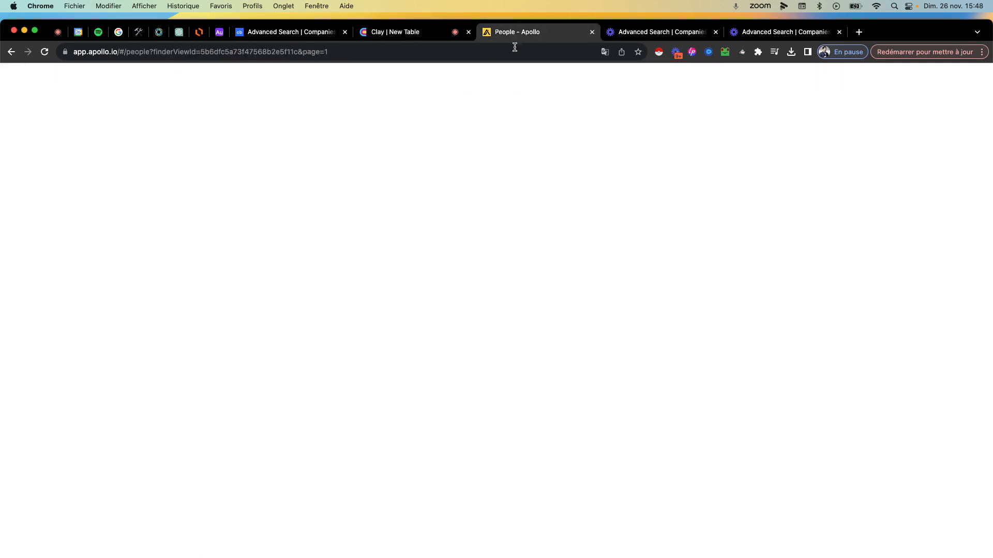
scroll(118, 316, "down", 2)
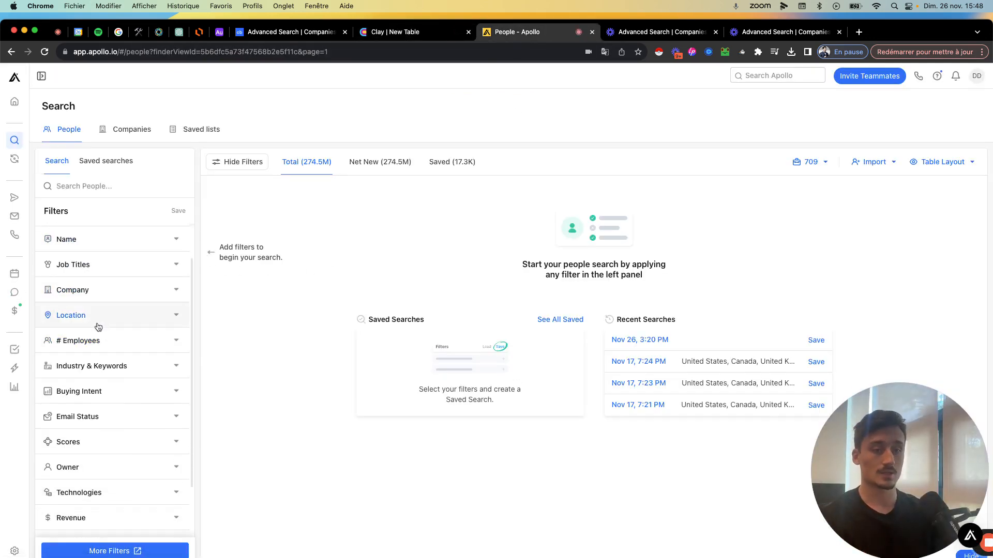
left_click(100, 296)
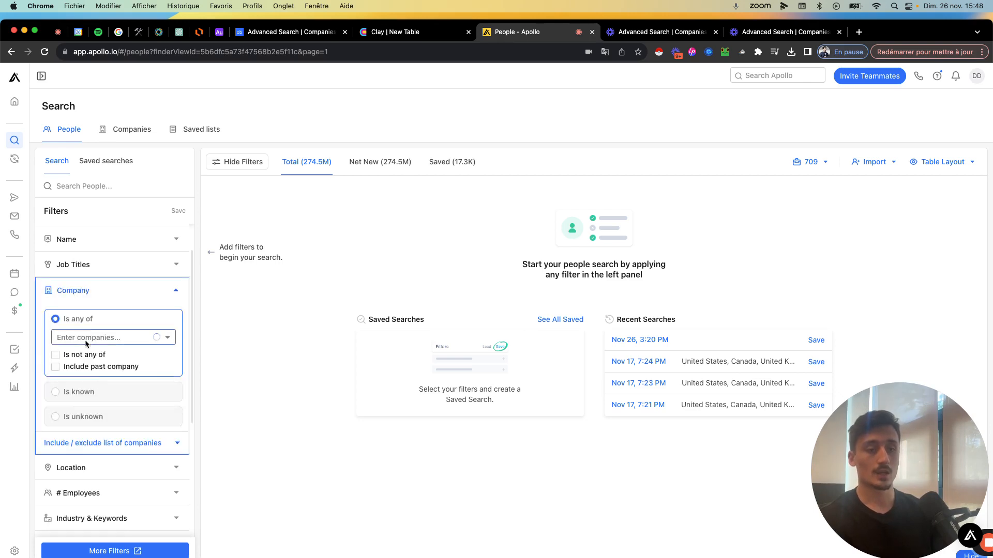
scroll(98, 358, "down", 3)
left_click(99, 357)
left_click(90, 377)
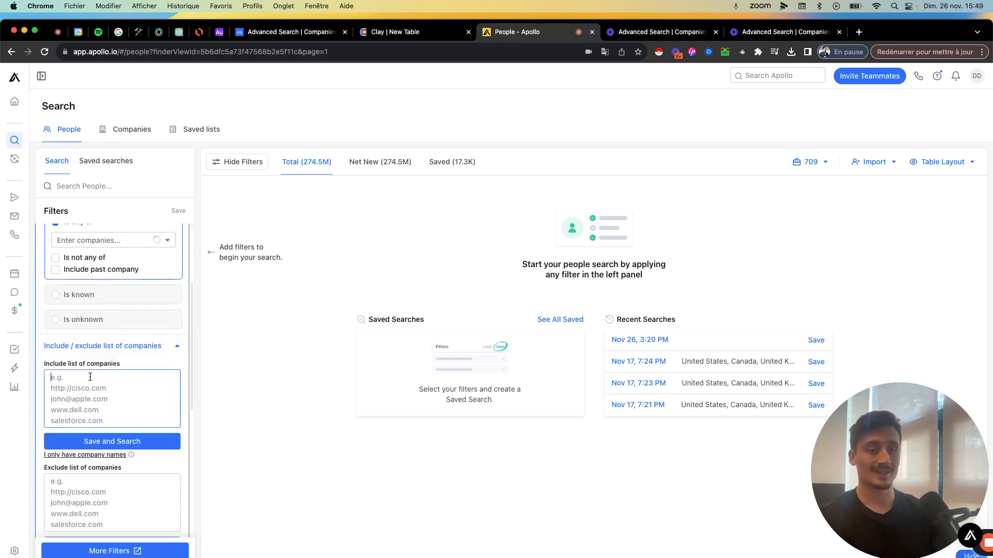
Paste the copied domains into the include list of companies, and save and run the search.
key("super+v")
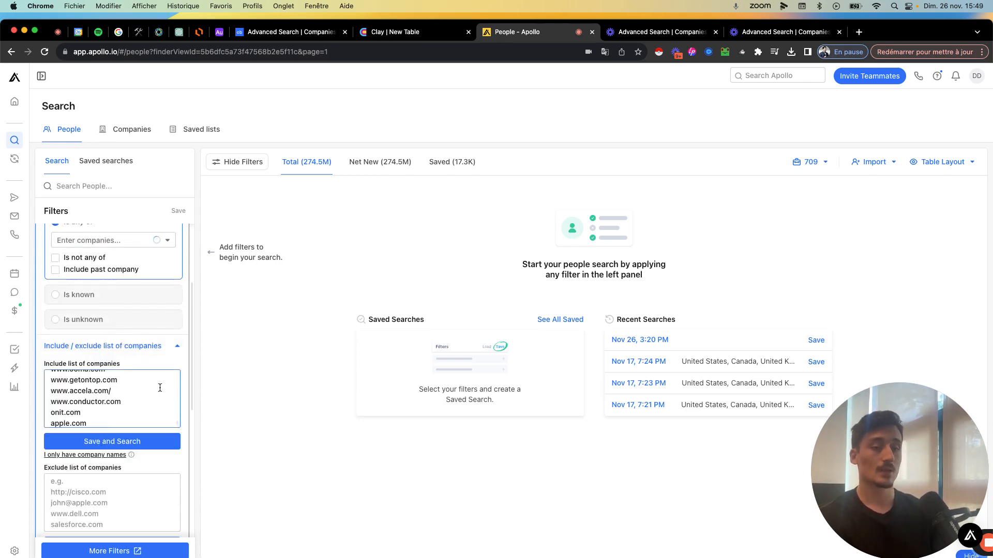
key("Return")
key("BackSpace")
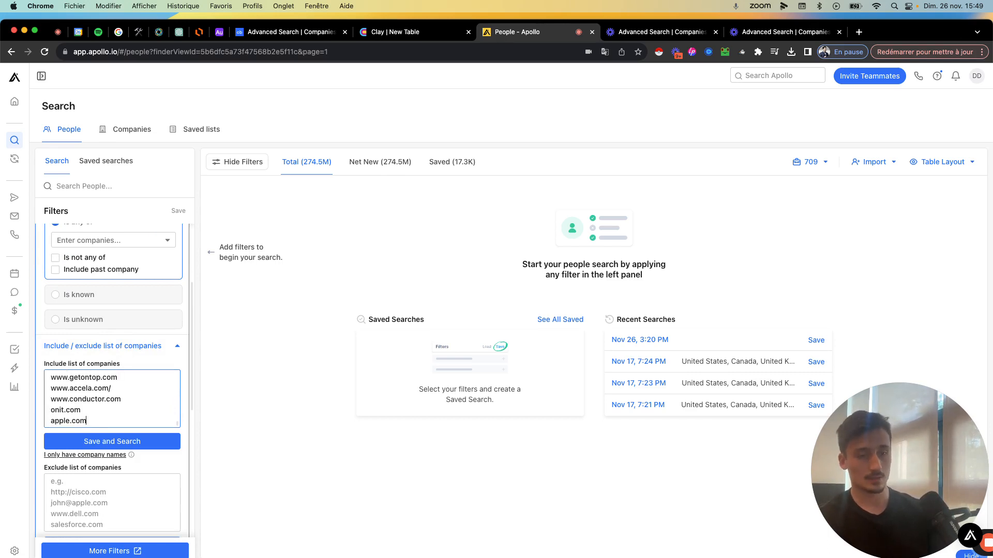
left_click(148, 442)
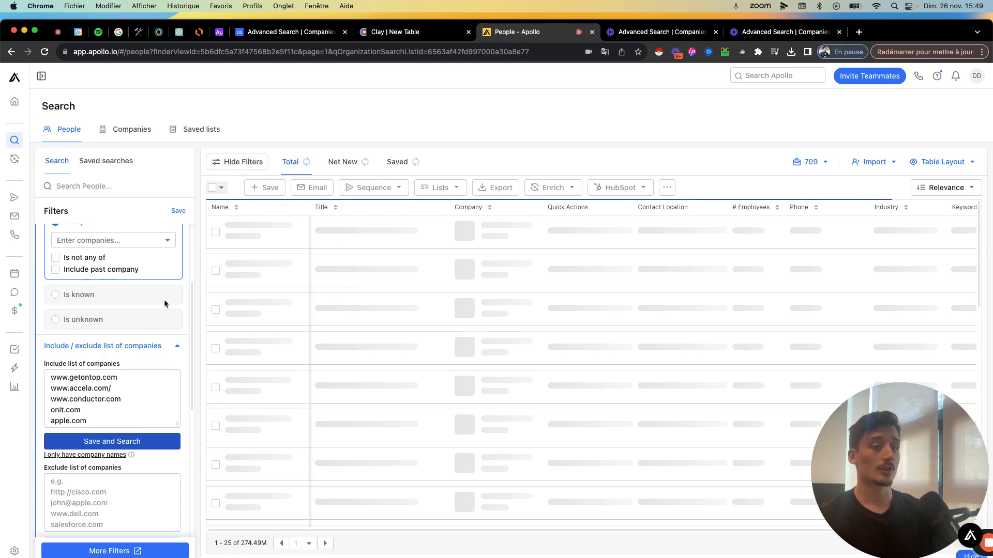
Collapse the Company filter and examine the Job Titles options and the remaining people search filters.
scroll(164, 304, "up", 3)
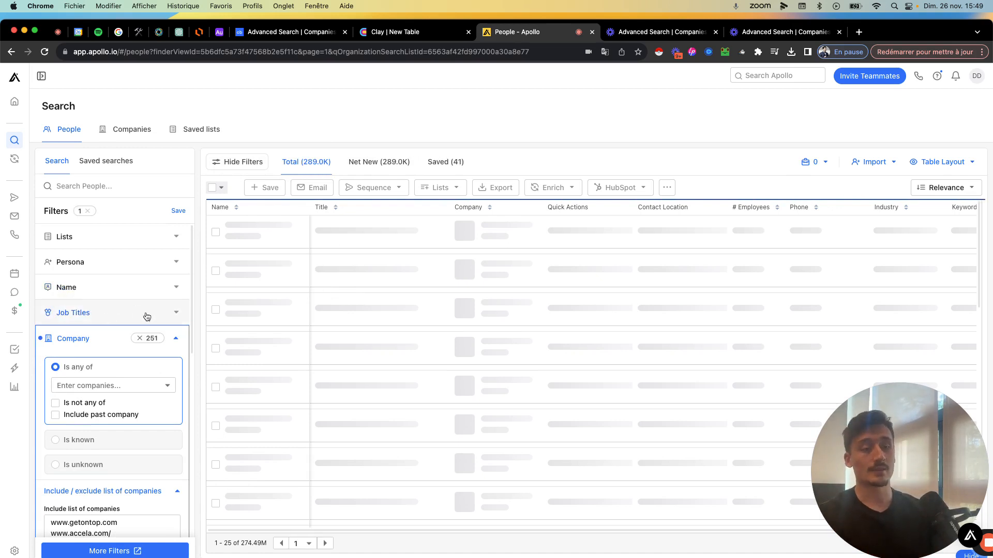
left_click(176, 337)
left_click(163, 317)
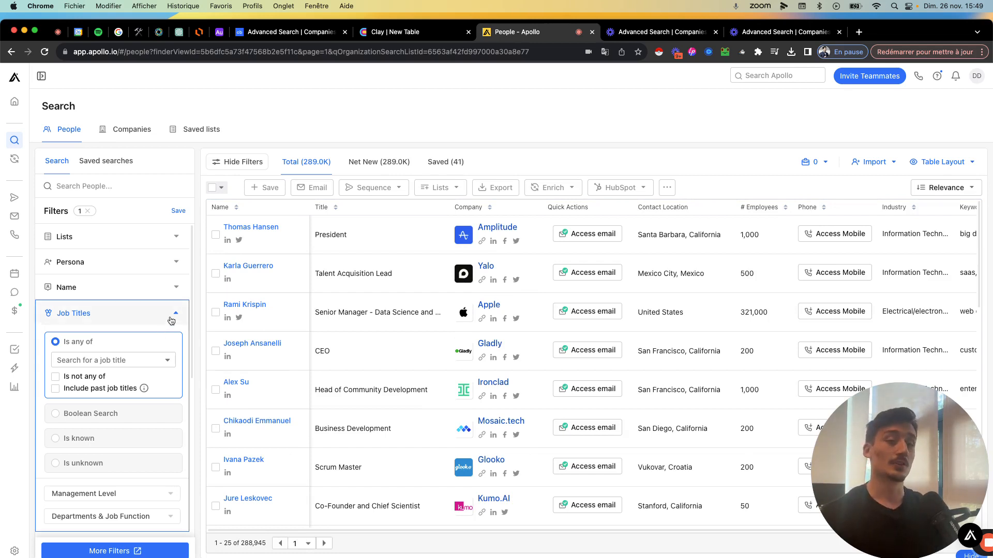
left_click(171, 316)
left_click(171, 316)
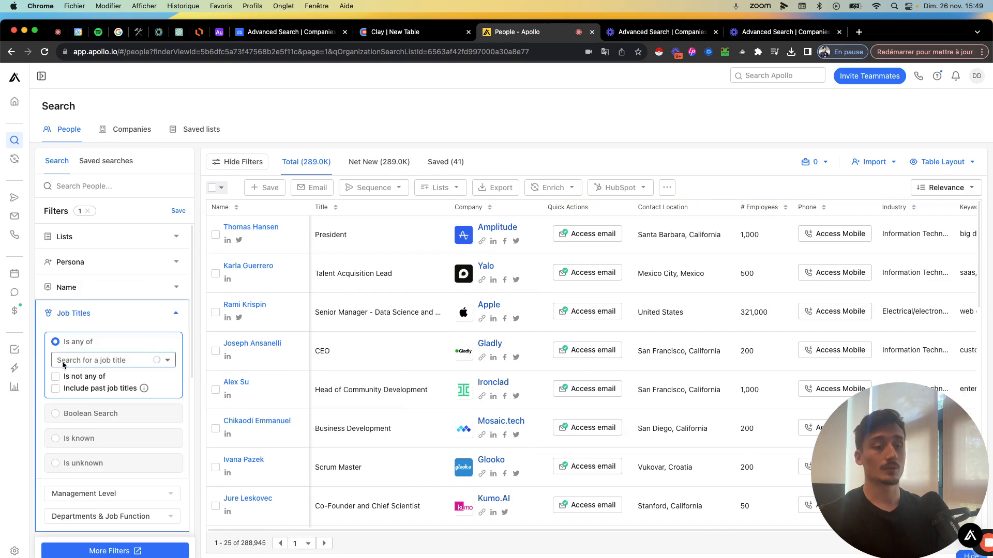
left_click(73, 361)
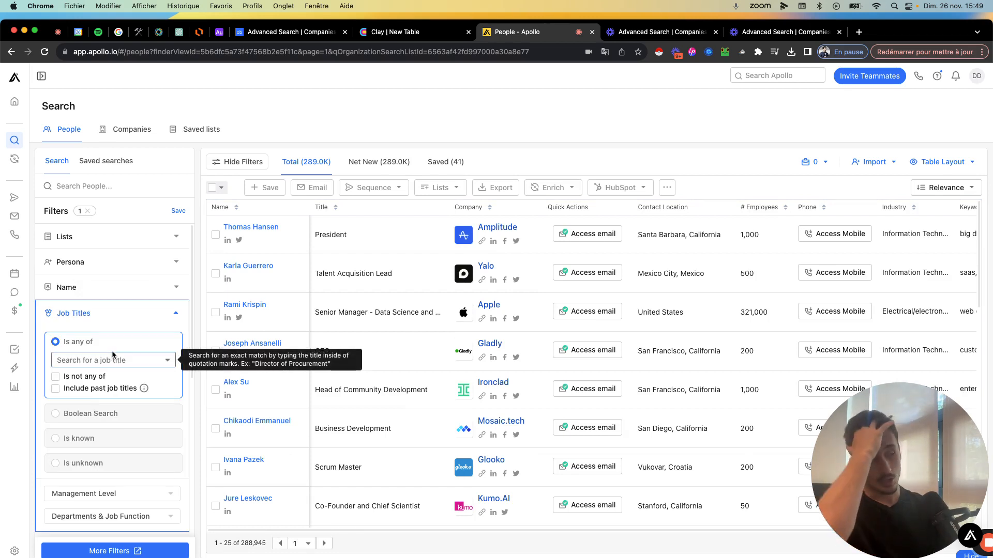
left_click(176, 316)
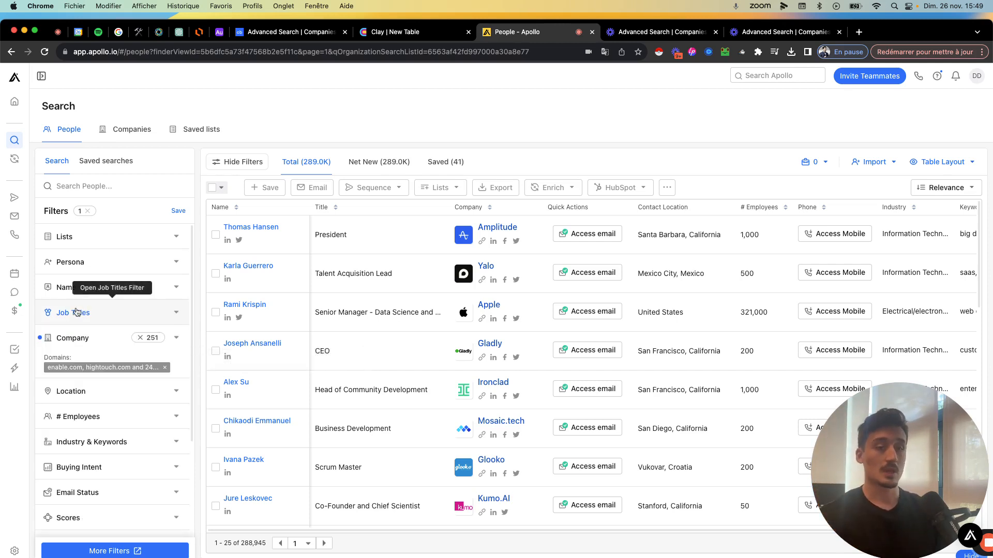
scroll(113, 300, "down", 3)
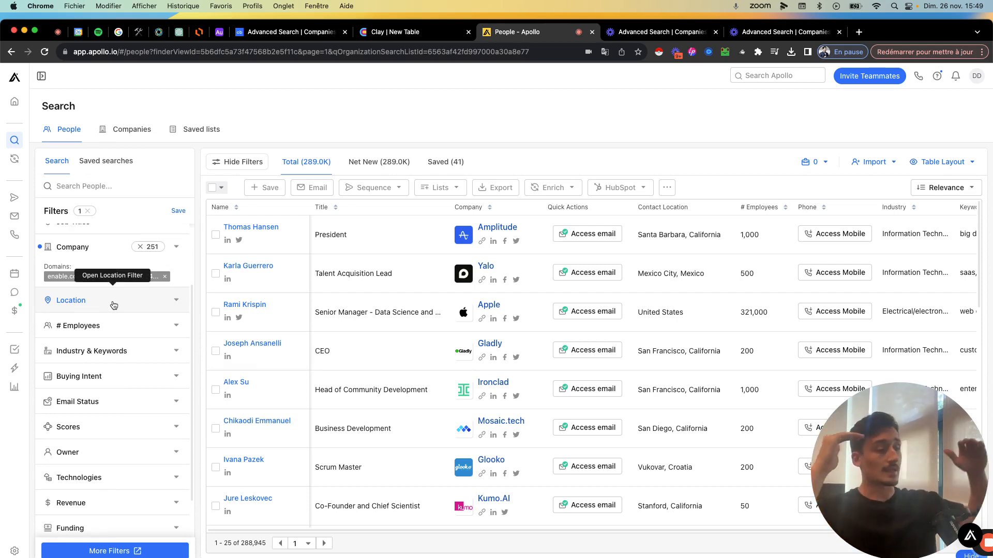
Open magicallygenius.com/apollo-scraper/ in a new browser tab and place it directly after the Apollo tab.
left_click(858, 32)
type("magical")
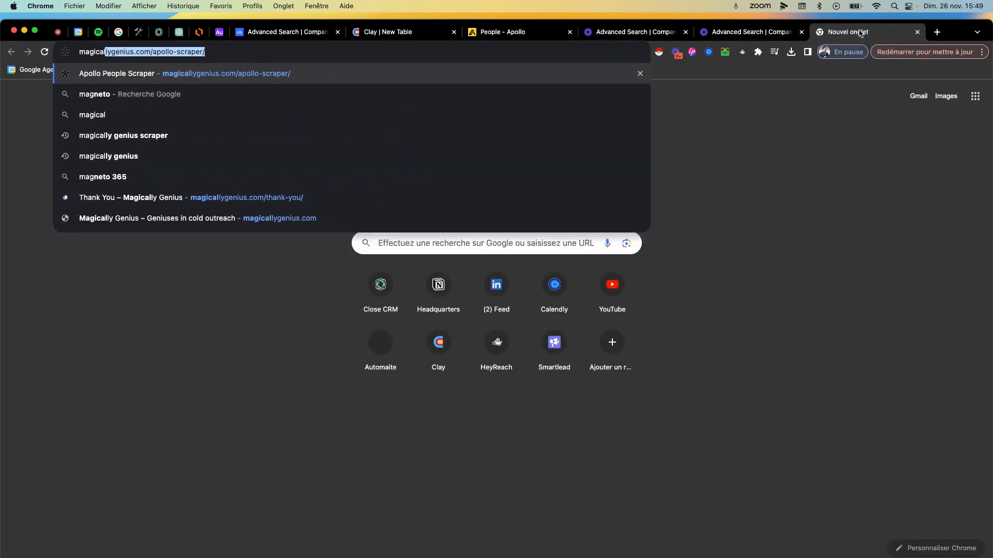
key("Return")
left_click_drag(877, 32, 650, 32)
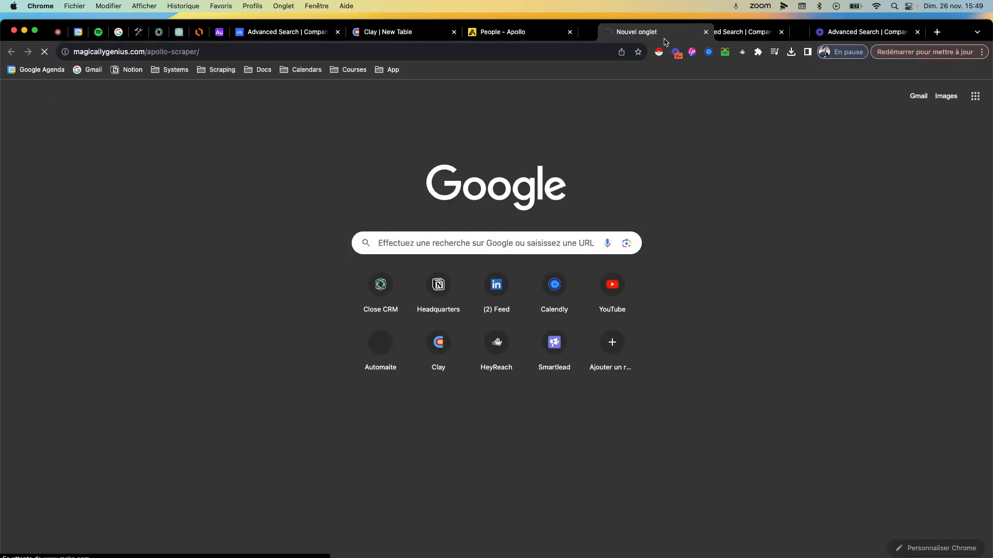
Copy the Apollo people search's web address and replace the scraper form's Apollo Search URL with it.
left_click(504, 32)
left_click(118, 51)
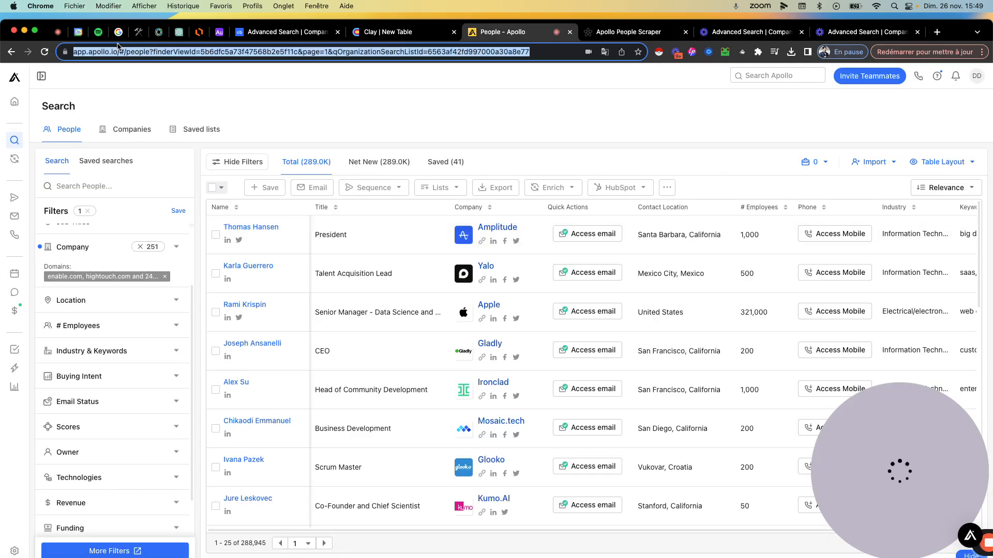
left_click(609, 33)
key("super+a")
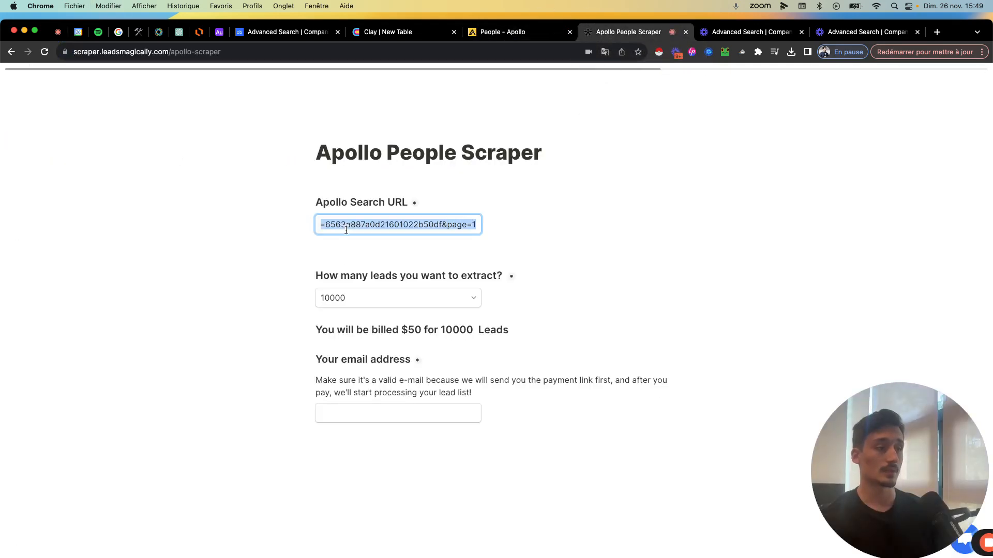
key("BackSpace")
key("super+v")
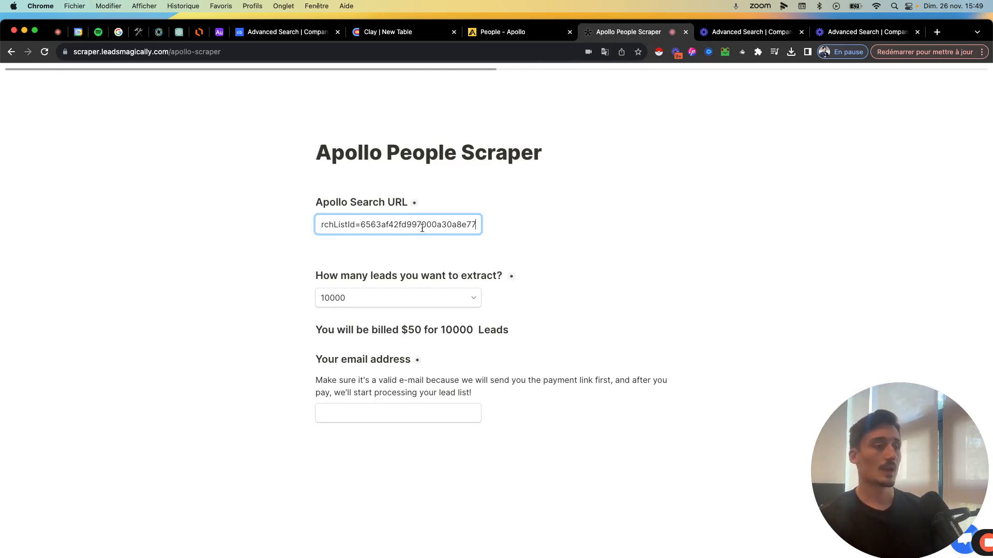
Try 3000 as the number of leads to extract and set it back to 10000.
left_click(348, 304)
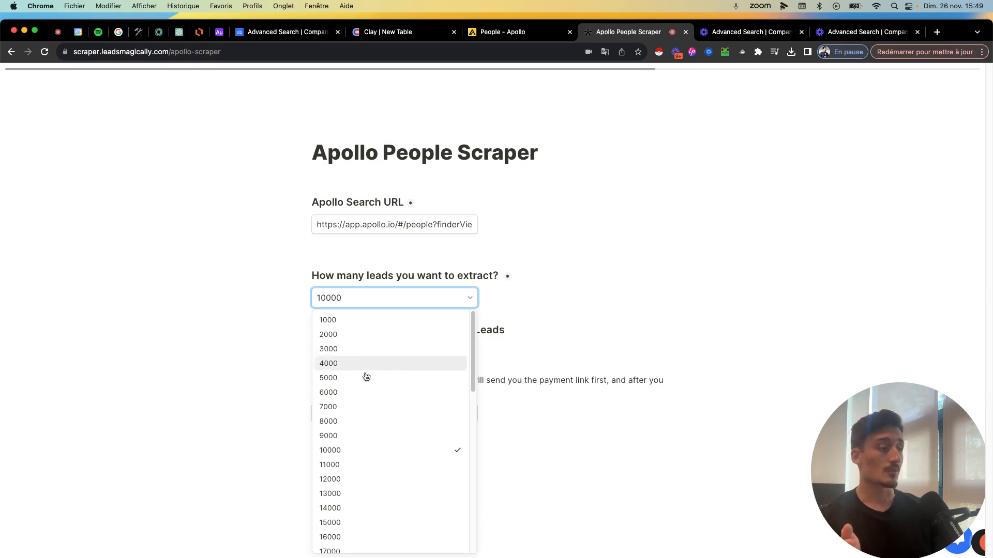
left_click(353, 349)
left_click(387, 295)
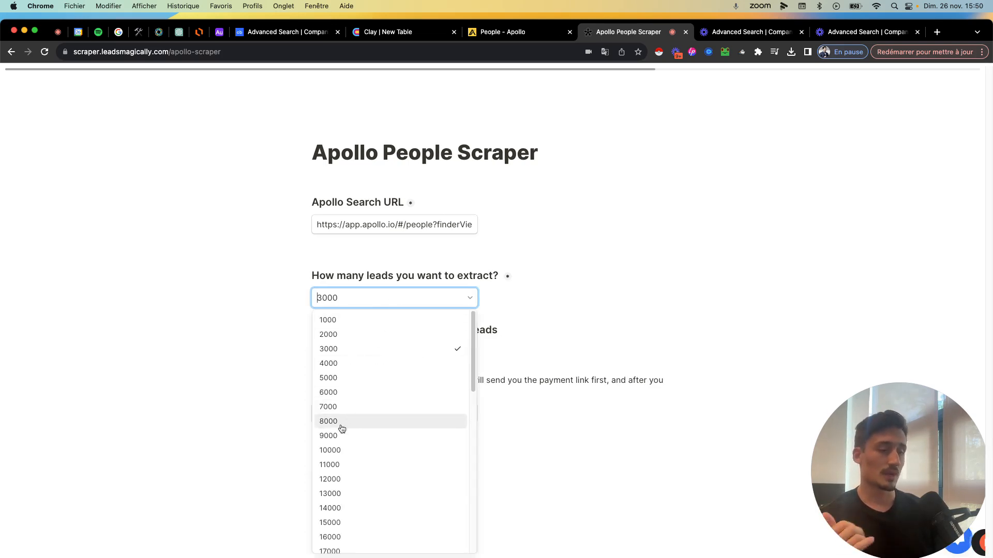
left_click(337, 450)
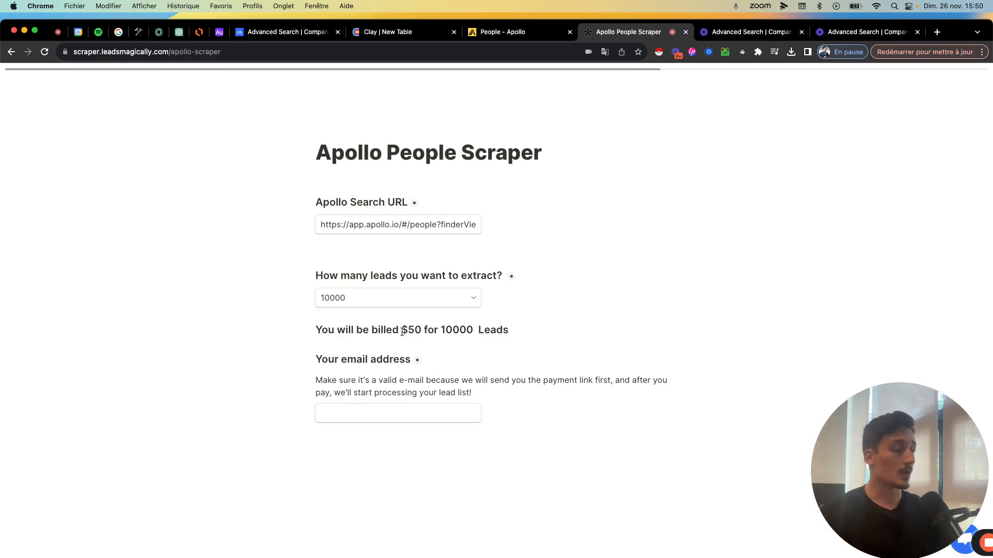
left_click(361, 412)
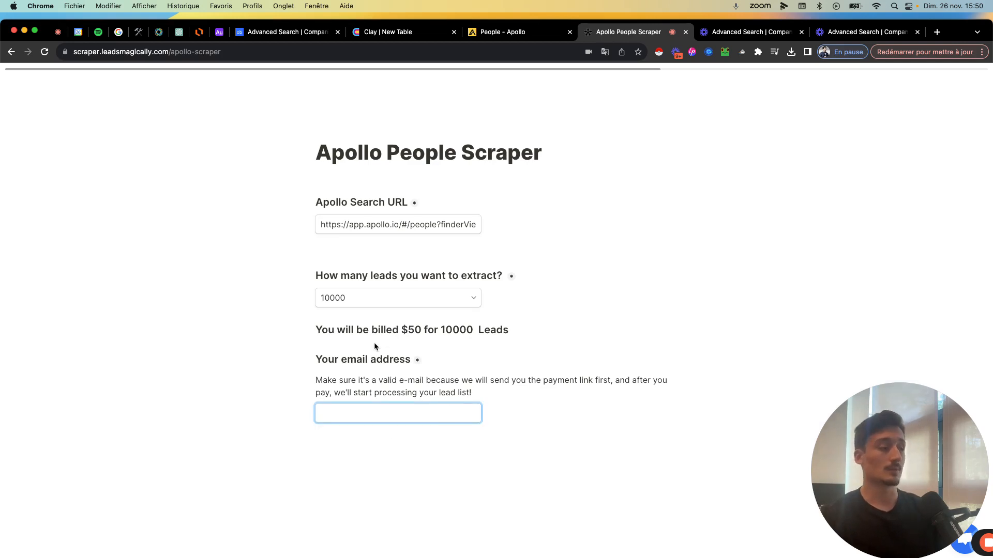